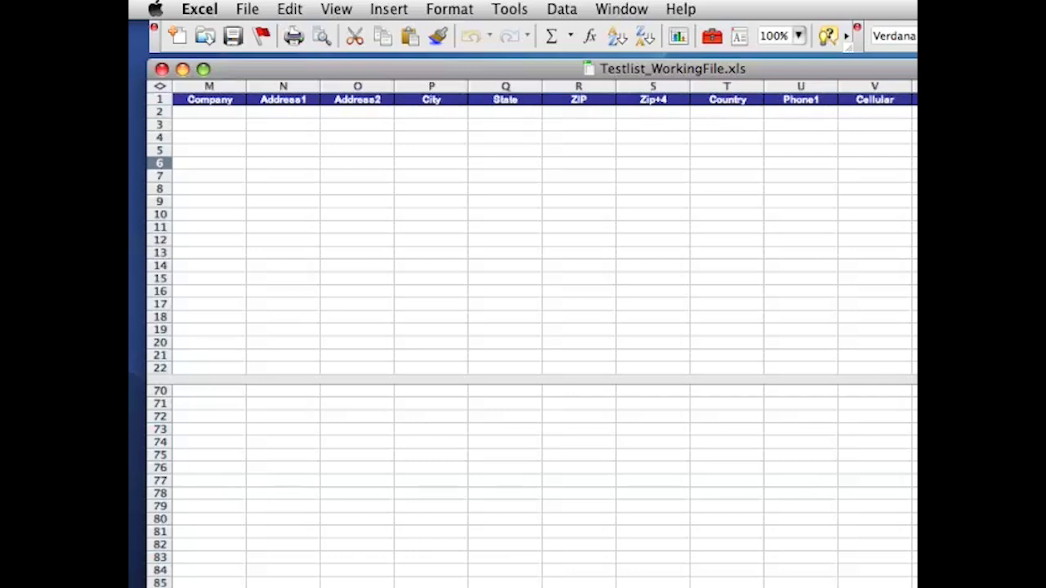
{"action": "scroll", "coordinate": [531, 335], "scroll_direction": "right", "scroll_amount": 8}
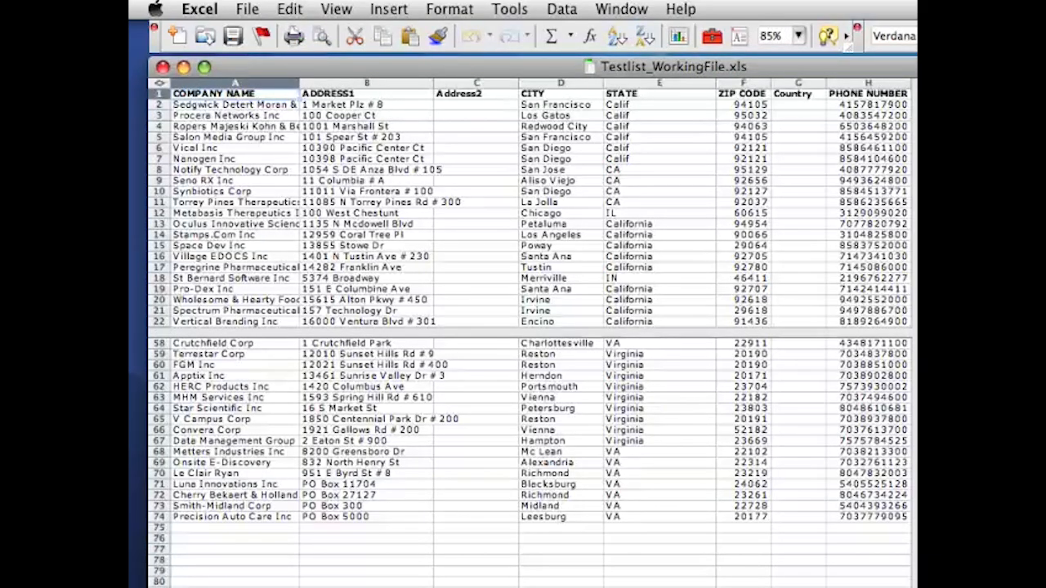
Copy the entire company list and paste it into the Cleaning Sheet starting at cell B6.
{"action": "key", "text": "super+a"}
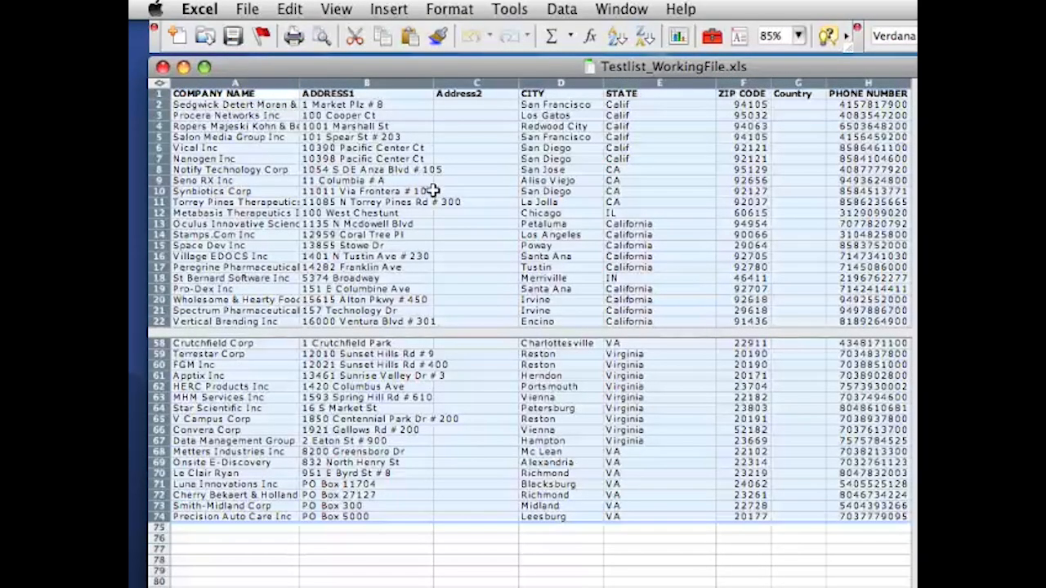
{"action": "left_click", "coordinate": [291, 9]}
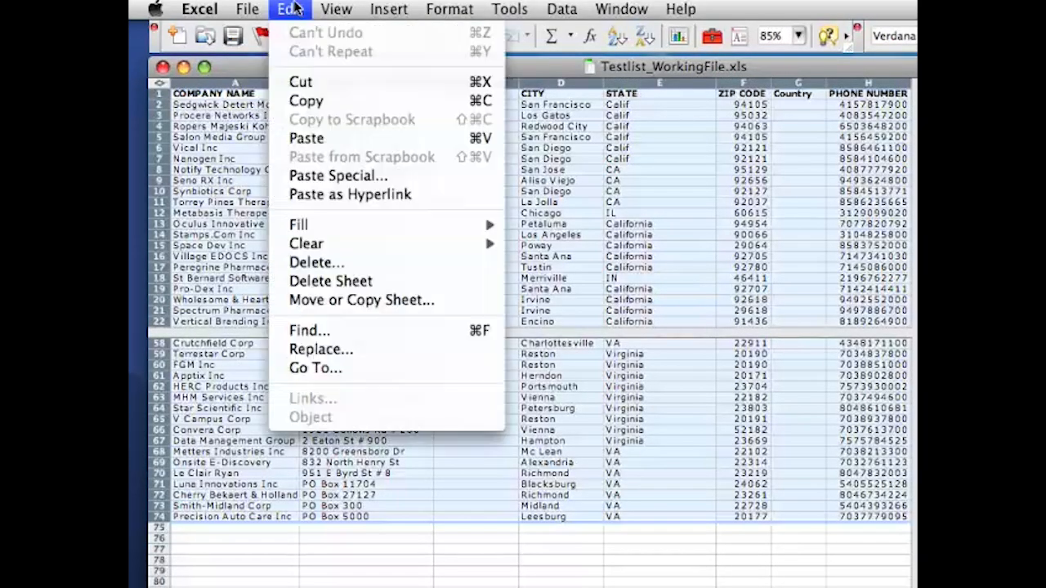
{"action": "left_click", "coordinate": [303, 101]}
{"action": "key", "text": "ctrl+Page_Down"}
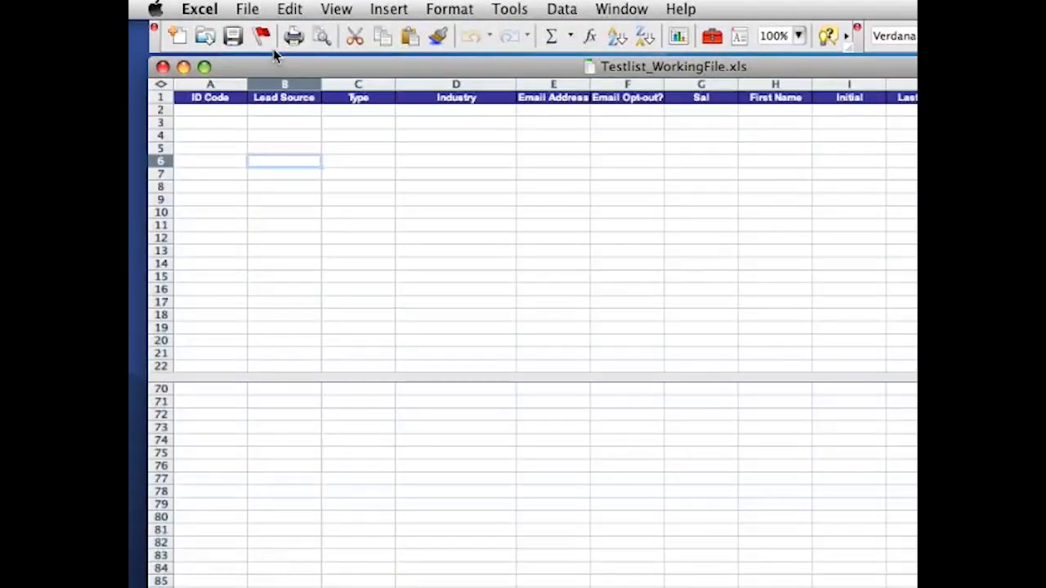
{"action": "left_click", "coordinate": [291, 9]}
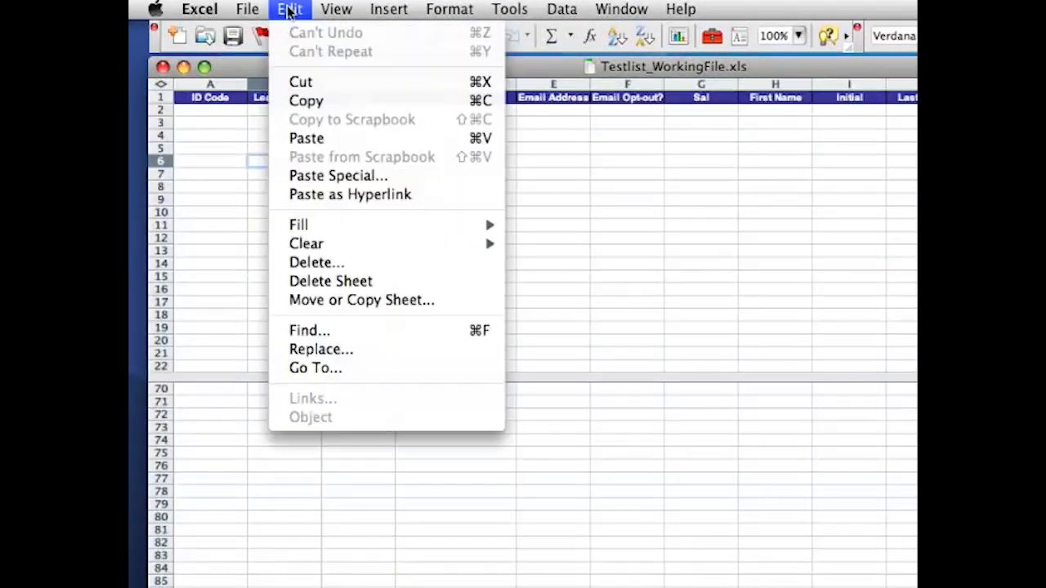
{"action": "left_click", "coordinate": [306, 139]}
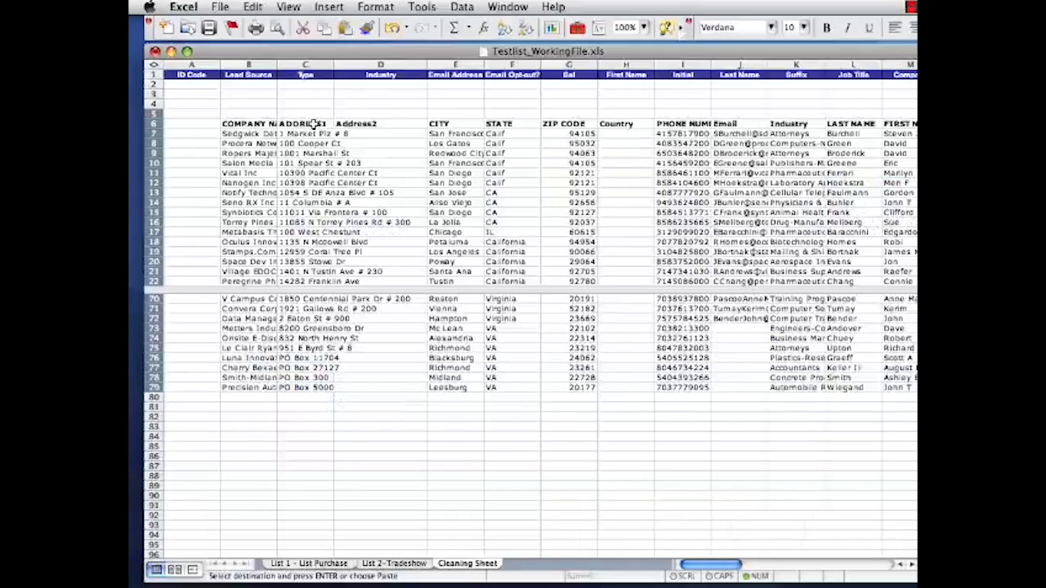
Move the ADDRESS1 through Country columns (C6:H79) of the pasted list so they start at cell Q6.
{"action": "left_click", "coordinate": [314, 123]}
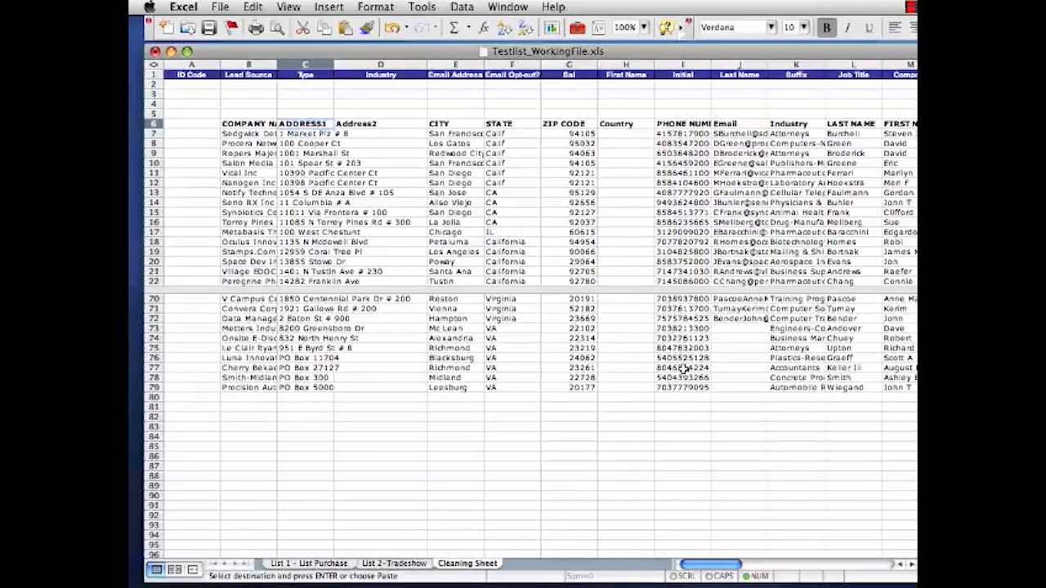
{"action": "left_click", "coordinate": [646, 388], "text": "shift"}
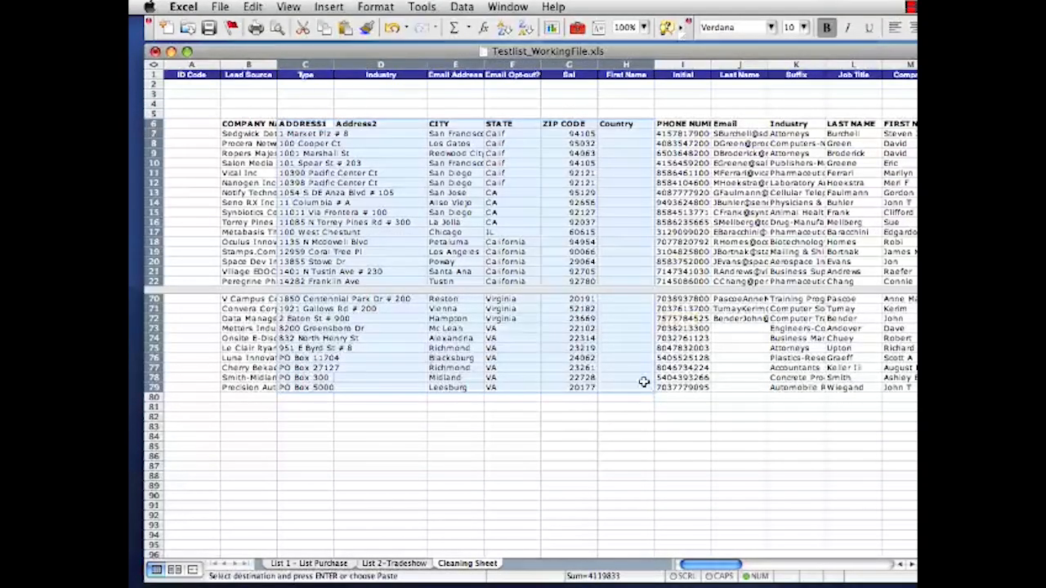
{"action": "left_click", "coordinate": [252, 6]}
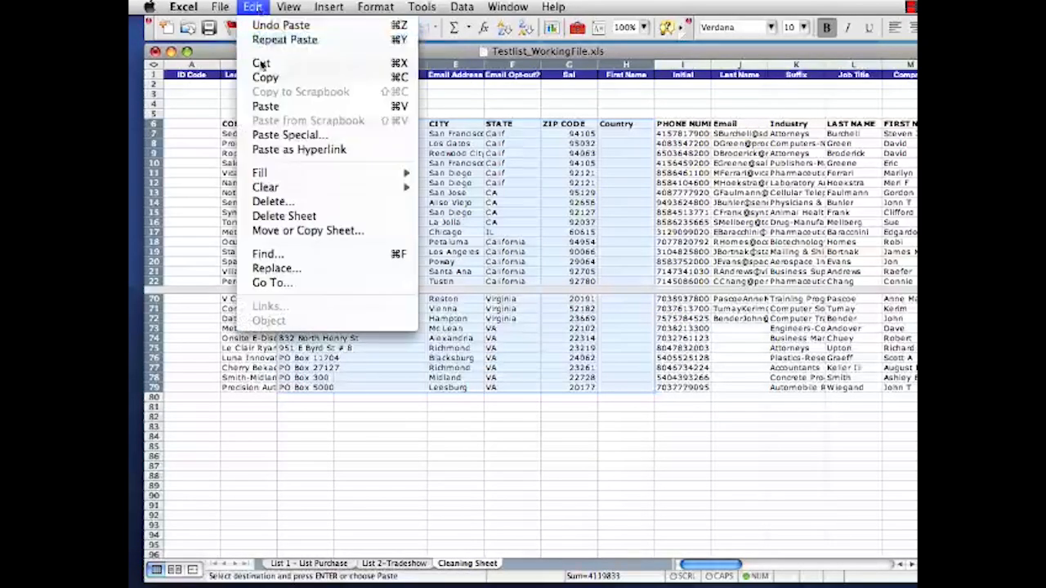
{"action": "left_click", "coordinate": [269, 64]}
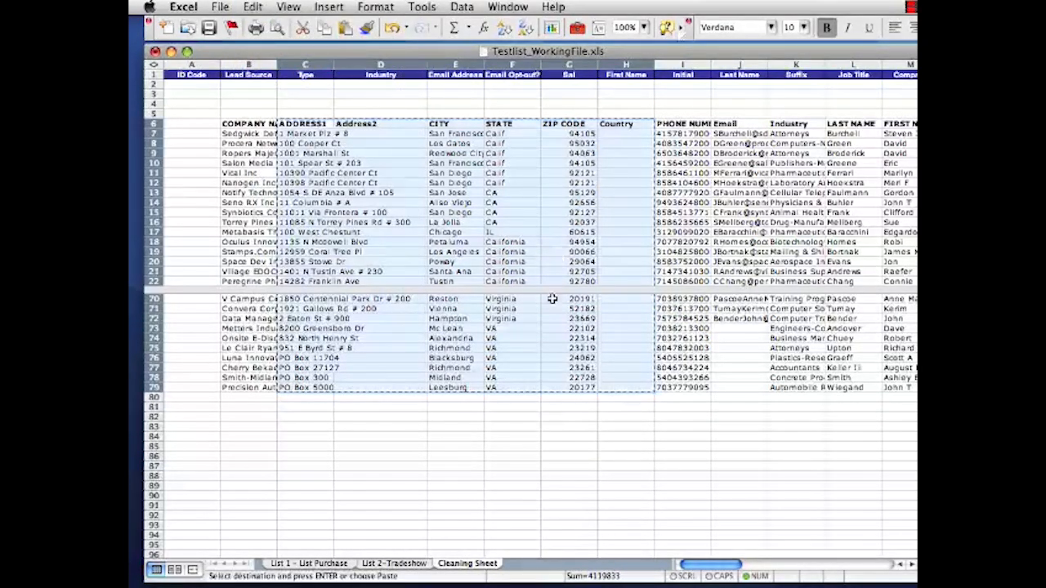
{"action": "left_click_drag", "start_coordinate": [701, 562], "coordinate": [770, 566]}
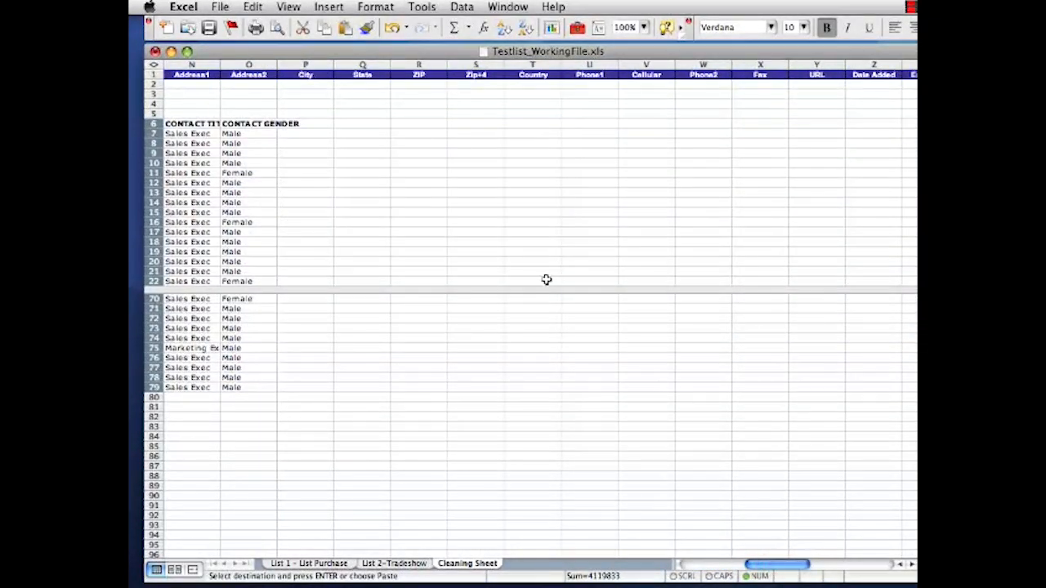
{"action": "left_click", "coordinate": [375, 124]}
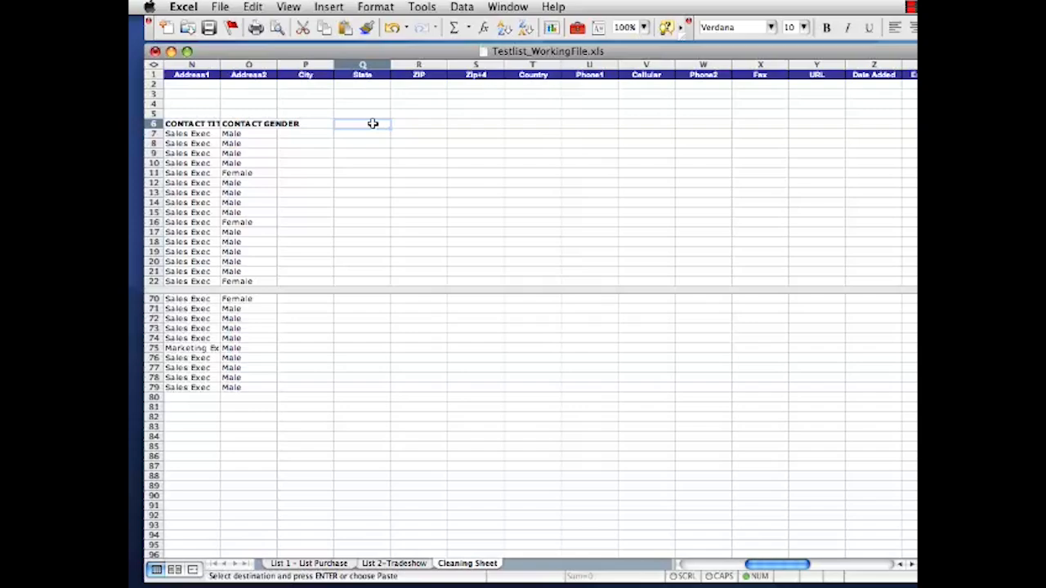
{"action": "key", "text": "Return"}
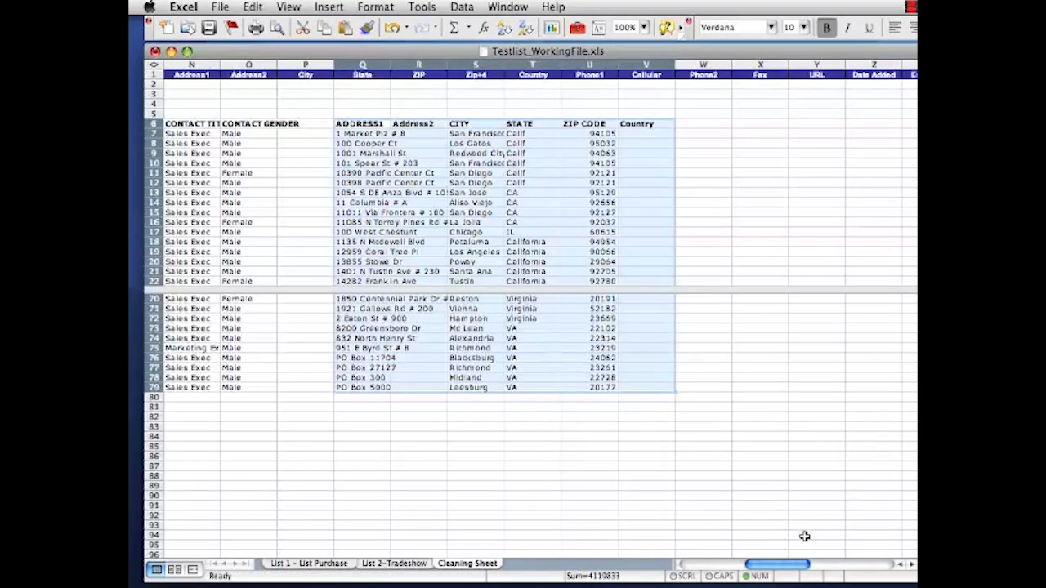
Move the Email column from J6:J81 to start at cell E6 under the Email Address heading.
{"action": "left_click_drag", "start_coordinate": [782, 570], "coordinate": [713, 569]}
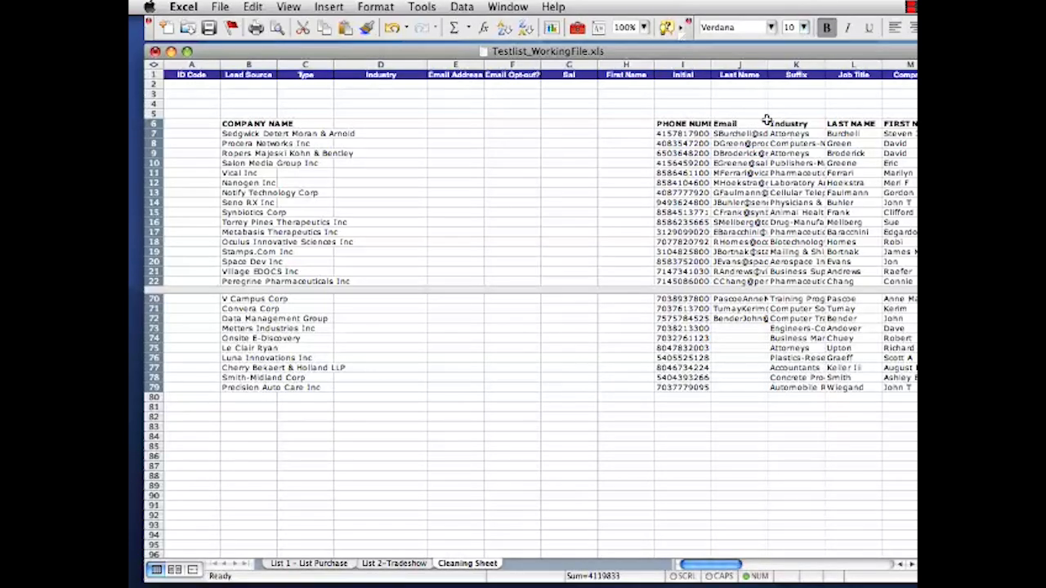
{"action": "left_click", "coordinate": [739, 124]}
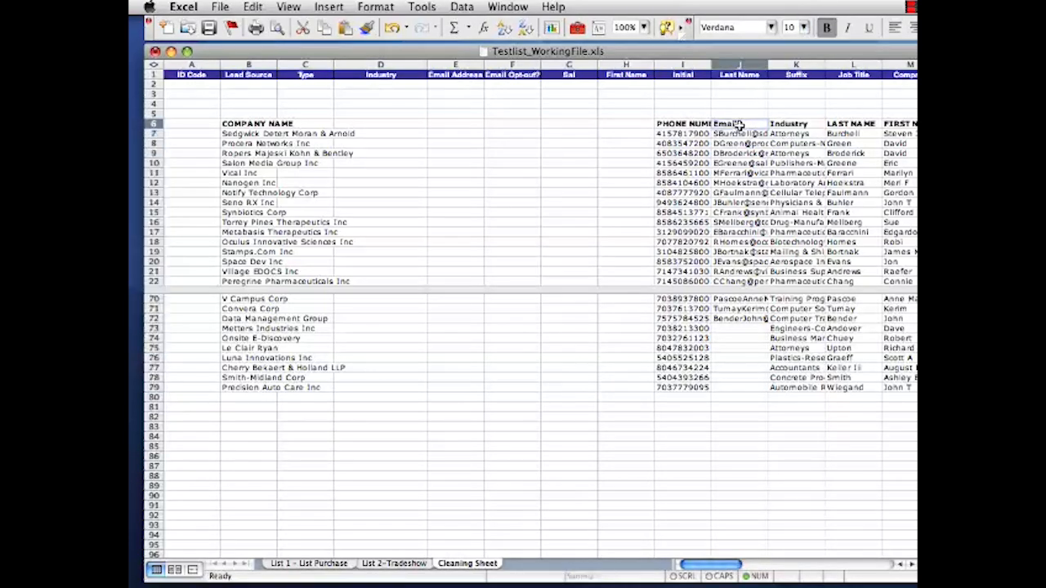
{"action": "left_click", "coordinate": [743, 403], "text": "shift"}
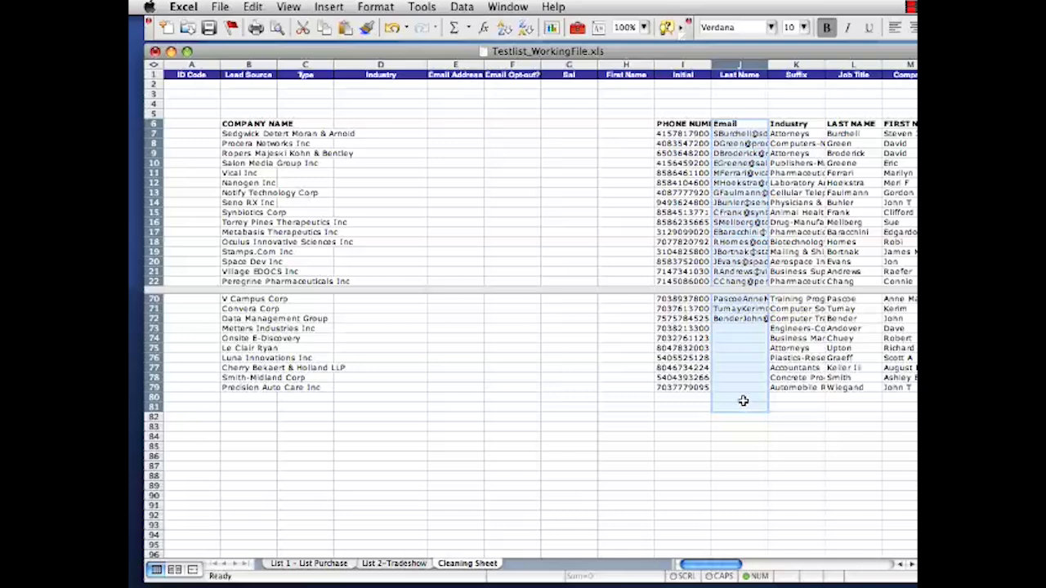
{"action": "left_click", "coordinate": [251, 8]}
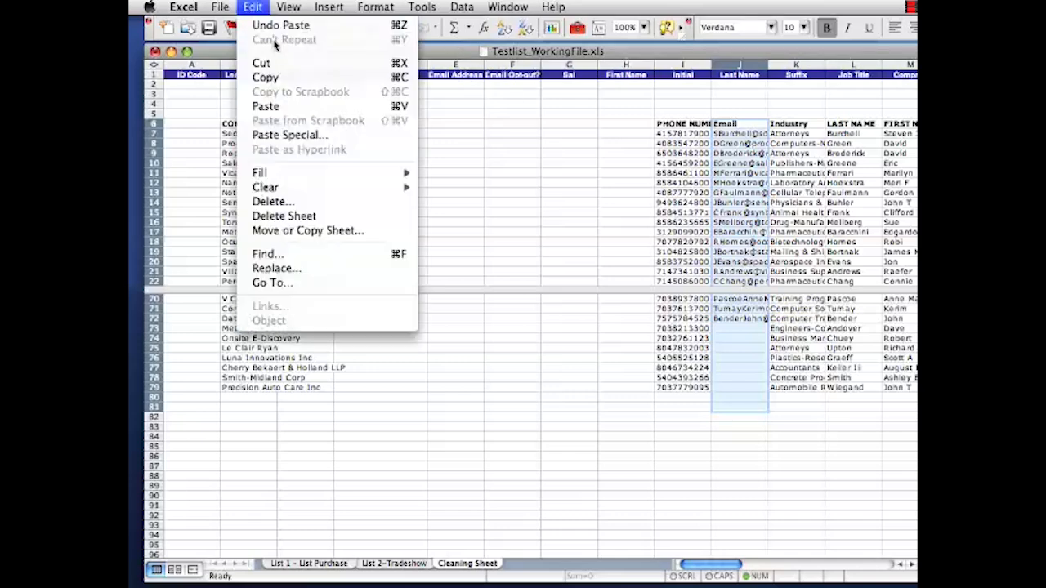
{"action": "left_click", "coordinate": [281, 75]}
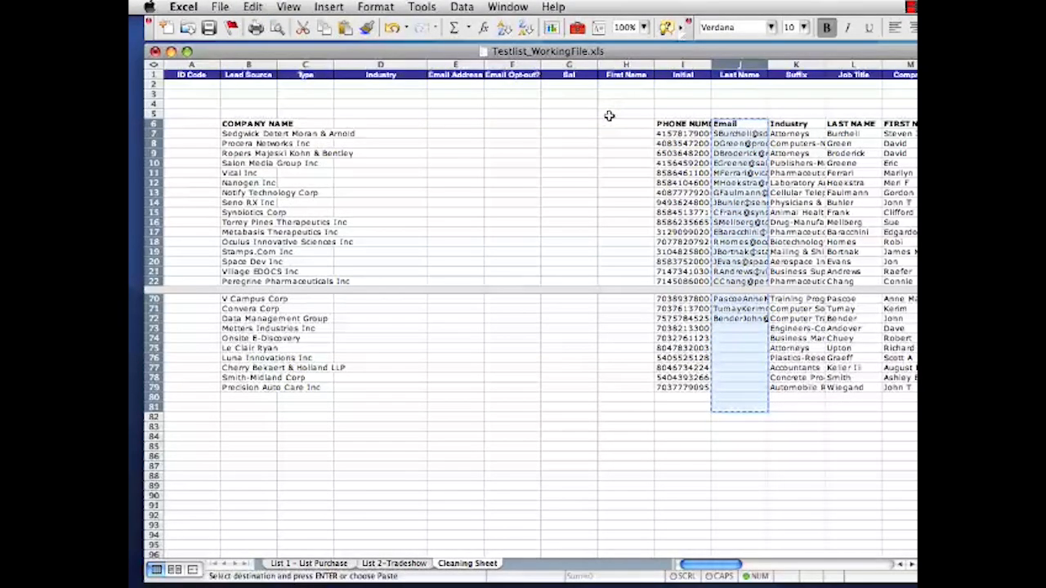
{"action": "left_click", "coordinate": [439, 123]}
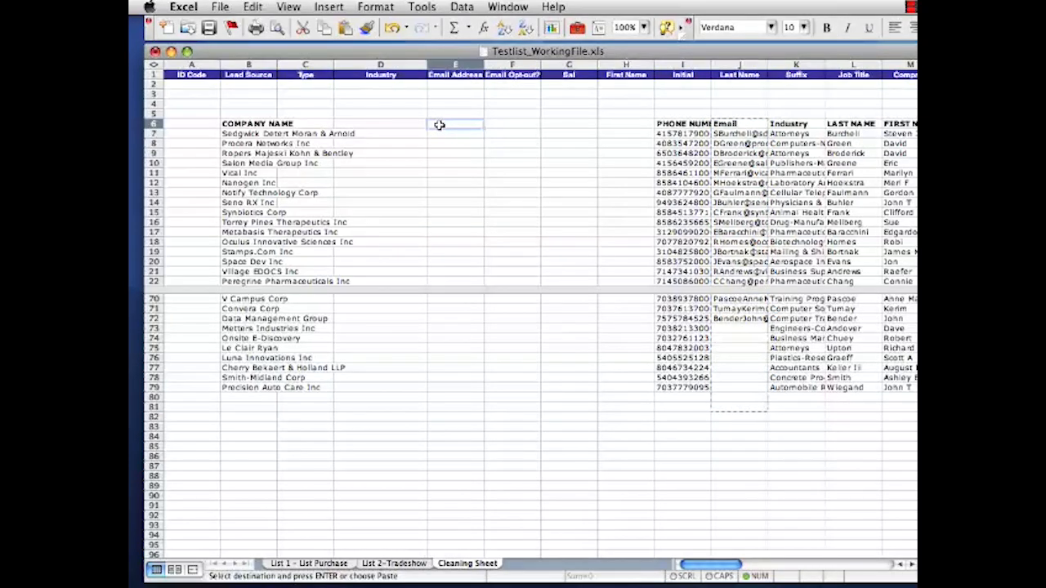
{"action": "key", "text": "Return"}
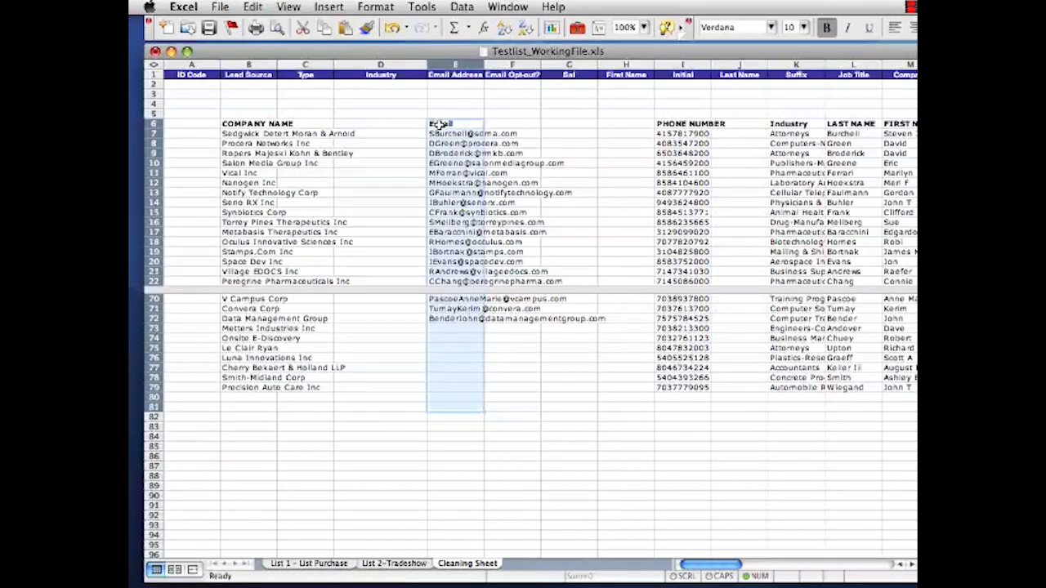
Move the Industry column from K6:K80 to start at cell D6 under the Industry heading.
{"action": "left_click", "coordinate": [775, 122]}
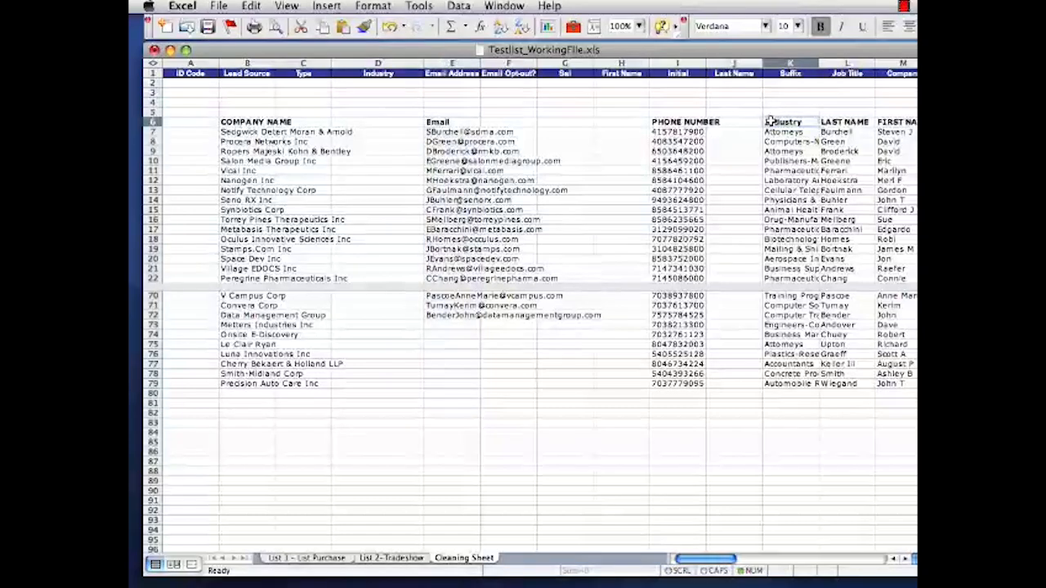
{"action": "left_click", "coordinate": [780, 391], "text": "shift"}
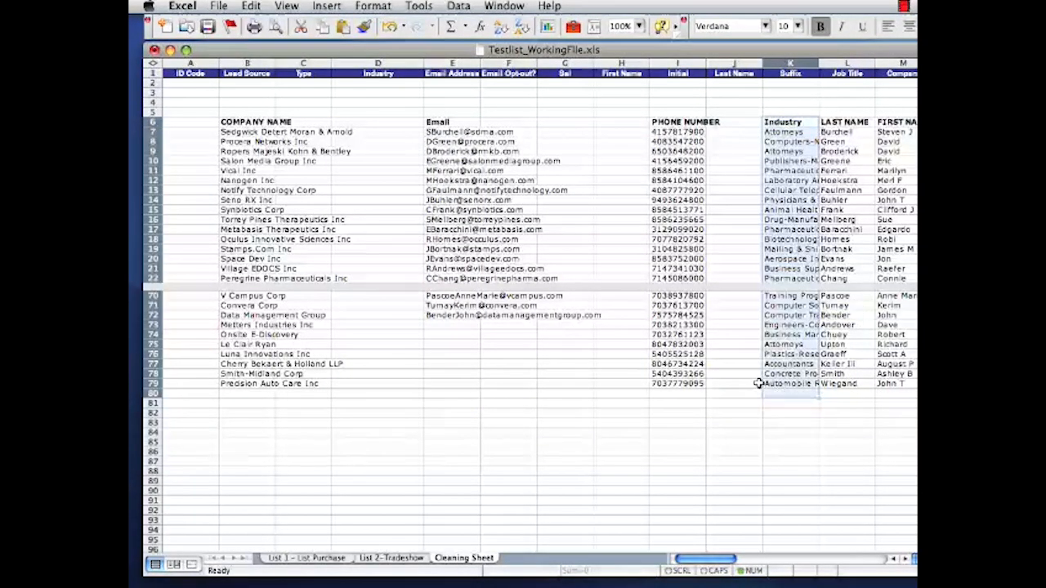
{"action": "key", "text": "super+c"}
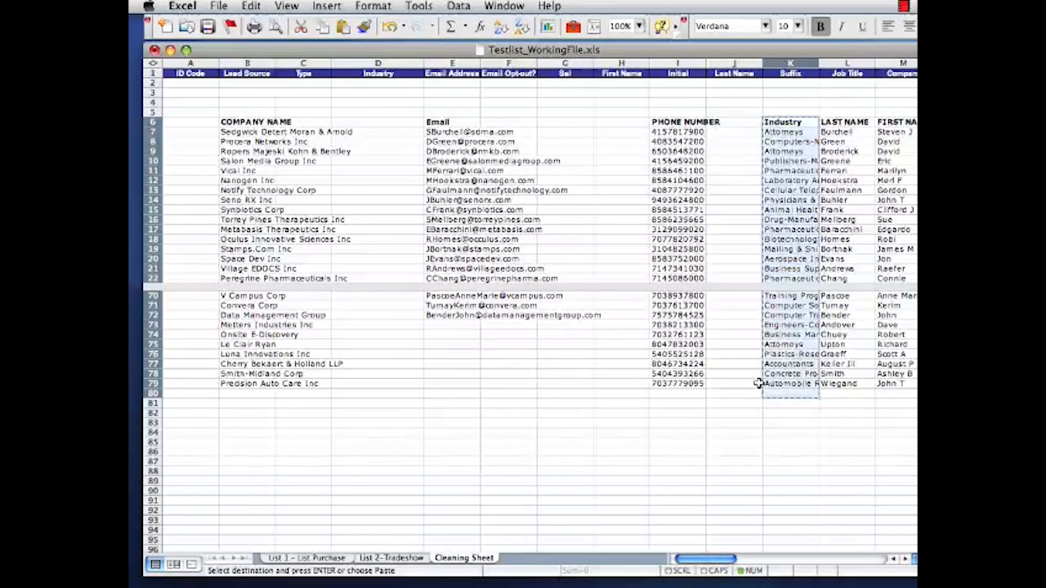
{"action": "left_click", "coordinate": [368, 121]}
{"action": "key", "text": "Return"}
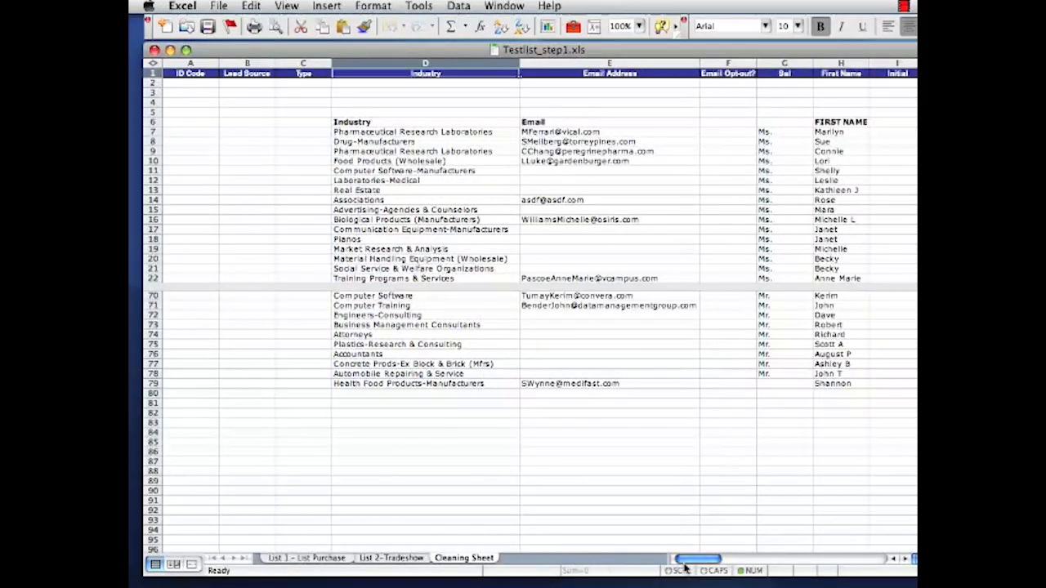
Delete rows 2 to 6, which hold the blank lines and the list's old headings, from the Cleaning Sheet.
{"action": "mouse_move", "coordinate": [691, 564]}
{"action": "left_mouse_down"}
{"action": "mouse_move", "coordinate": [767, 567]}
{"action": "mouse_move", "coordinate": [683, 572]}
{"action": "left_mouse_up"}
{"action": "left_click_drag", "start_coordinate": [151, 123], "coordinate": [152, 93]}
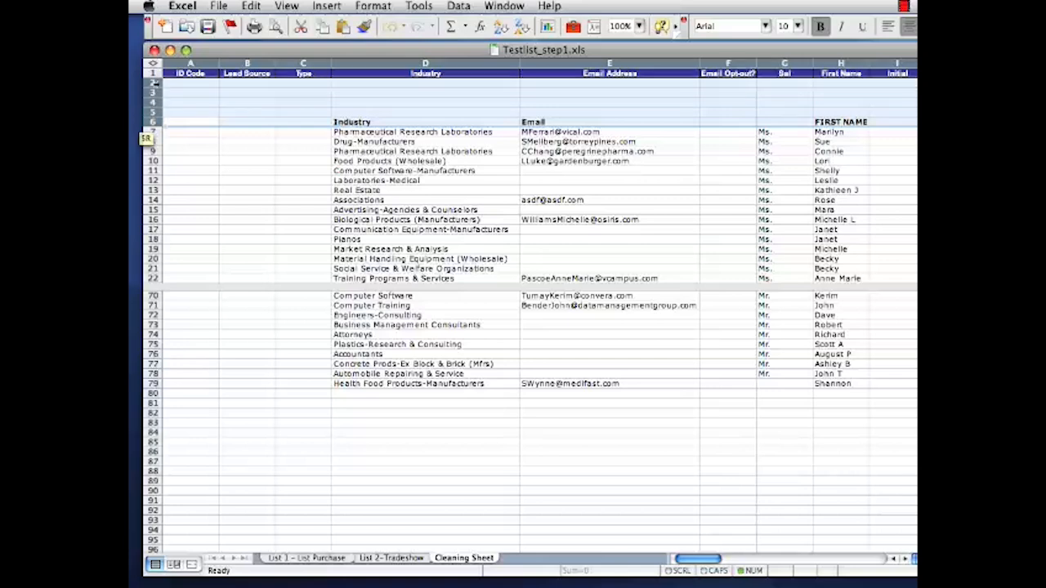
{"action": "left_click", "coordinate": [251, 6]}
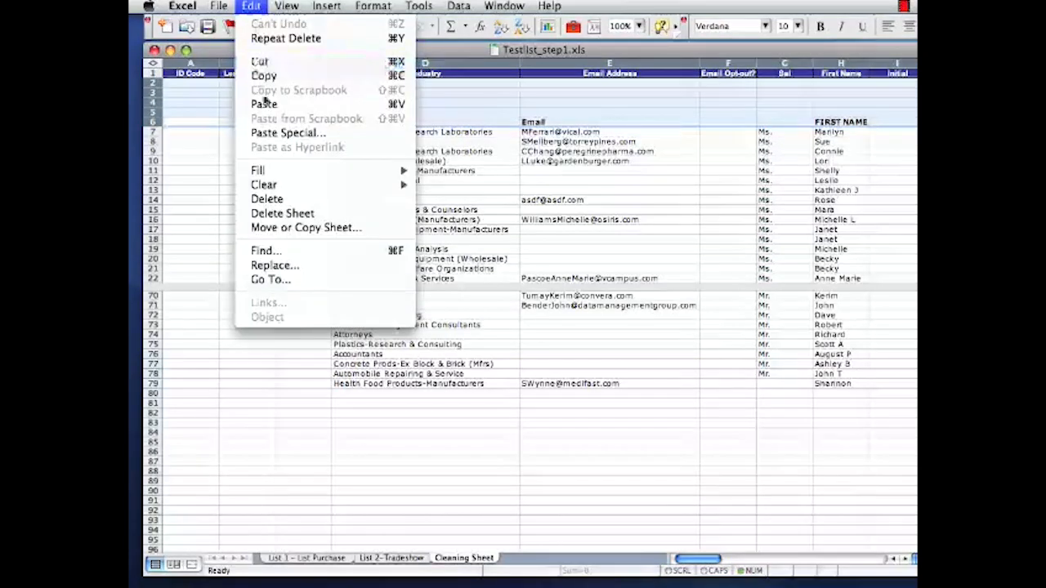
{"action": "left_click", "coordinate": [270, 199]}
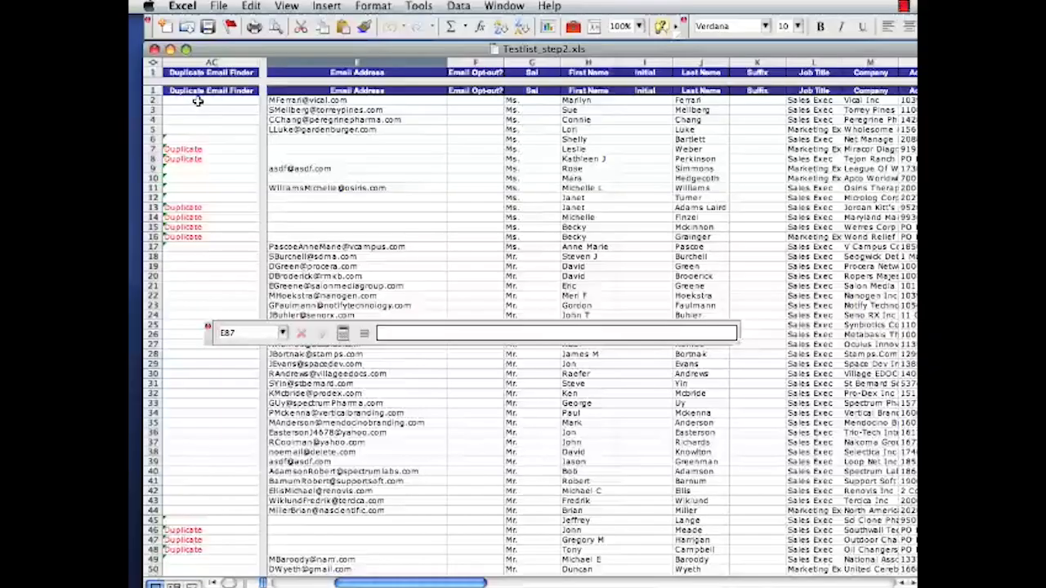
Sort the whole sheet by Email Address in ascending order, treating the first row as a header row.
{"action": "left_click", "coordinate": [198, 101]}
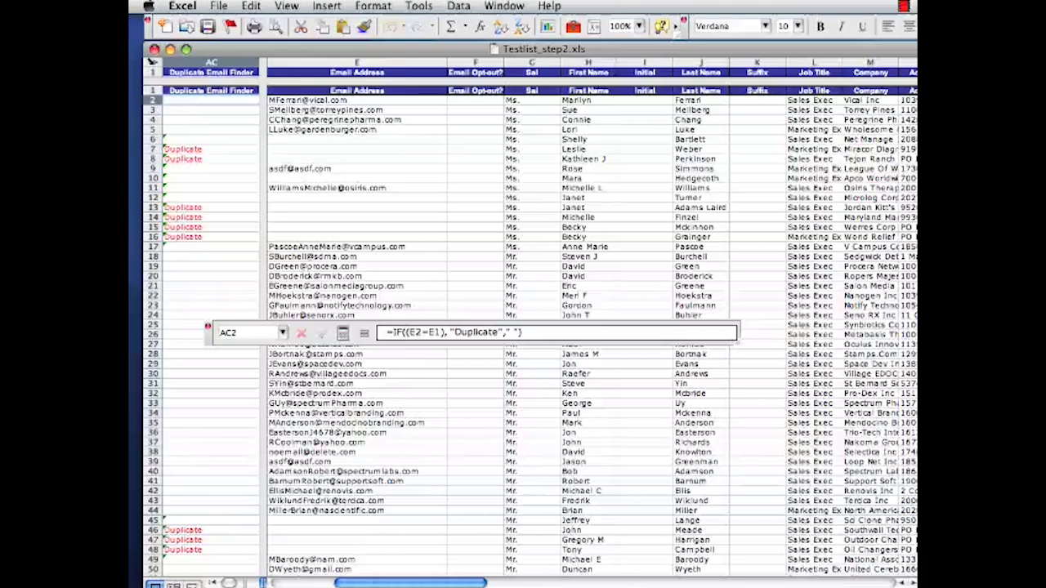
{"action": "left_click", "coordinate": [151, 62]}
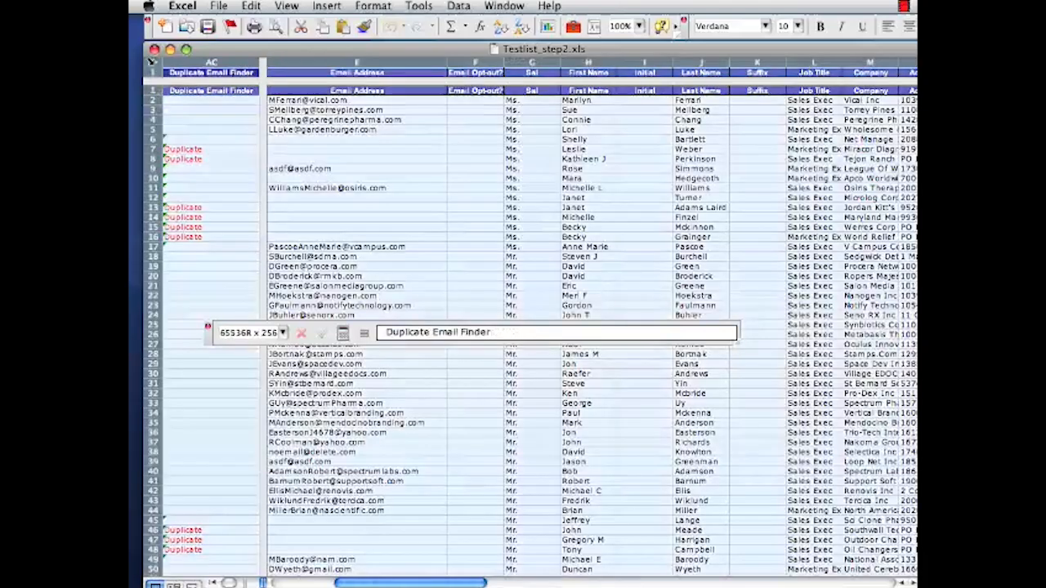
{"action": "left_click", "coordinate": [253, 7]}
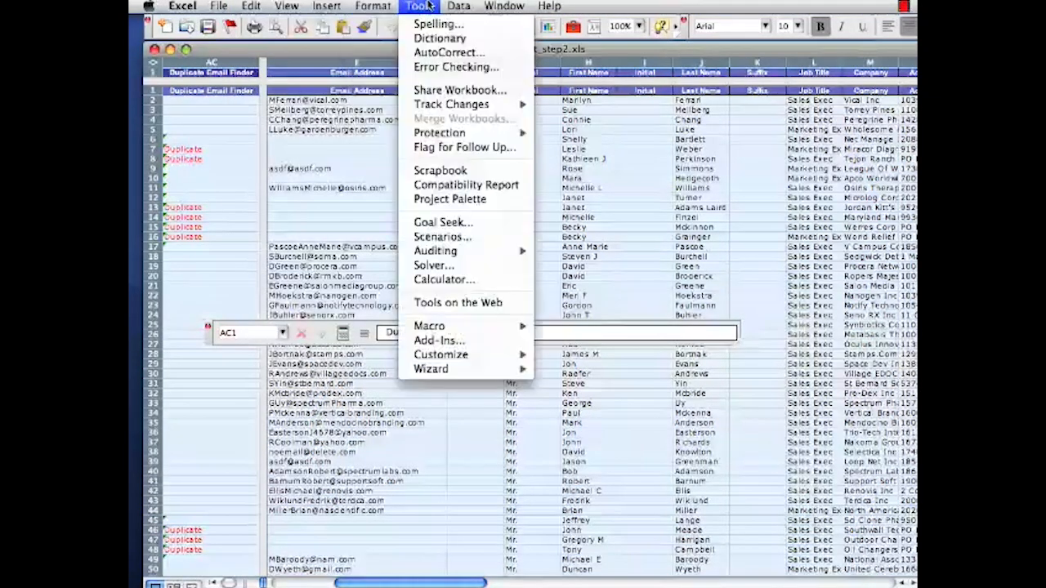
{"action": "mouse_move", "coordinate": [444, 6]}
{"action": "left_click", "coordinate": [471, 24]}
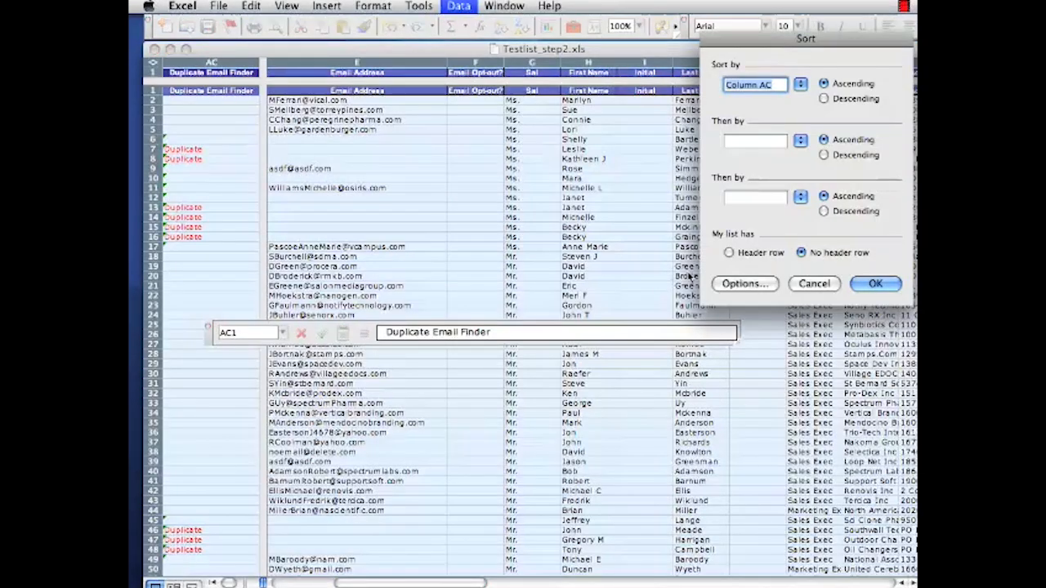
{"action": "left_click", "coordinate": [730, 253]}
{"action": "left_click", "coordinate": [801, 84]}
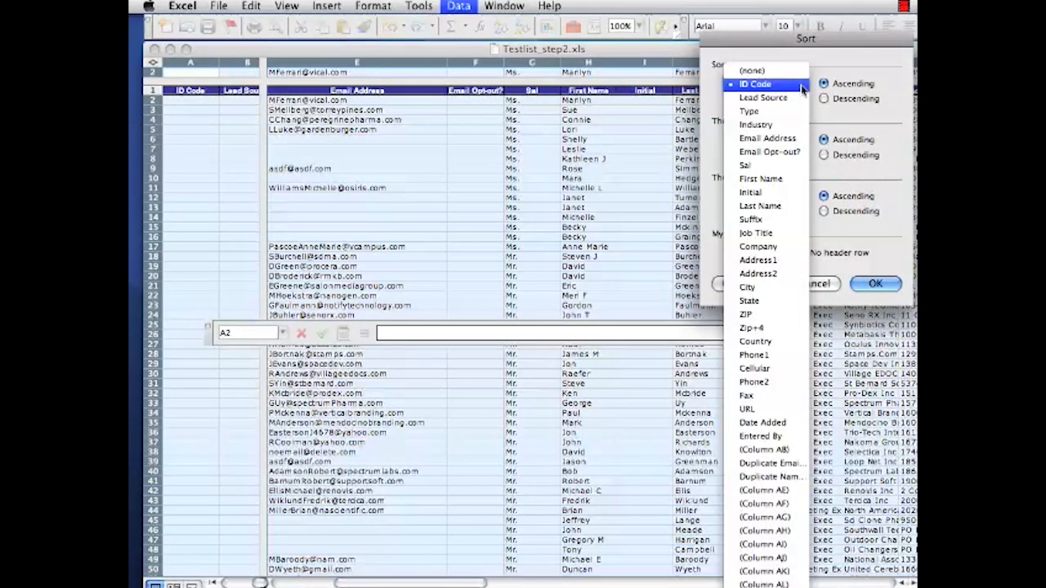
{"action": "left_click", "coordinate": [777, 139]}
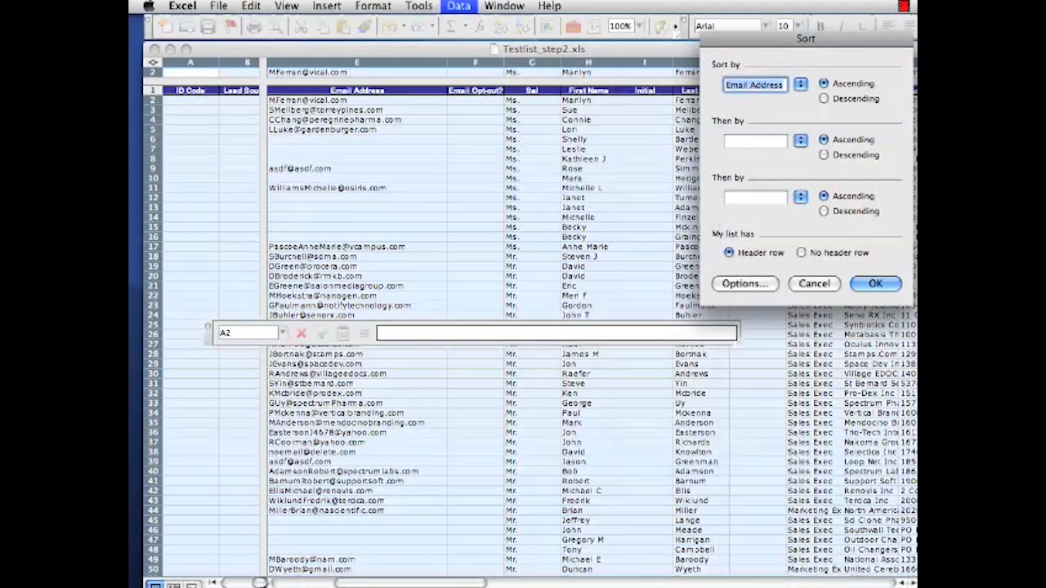
{"action": "left_click", "coordinate": [875, 283]}
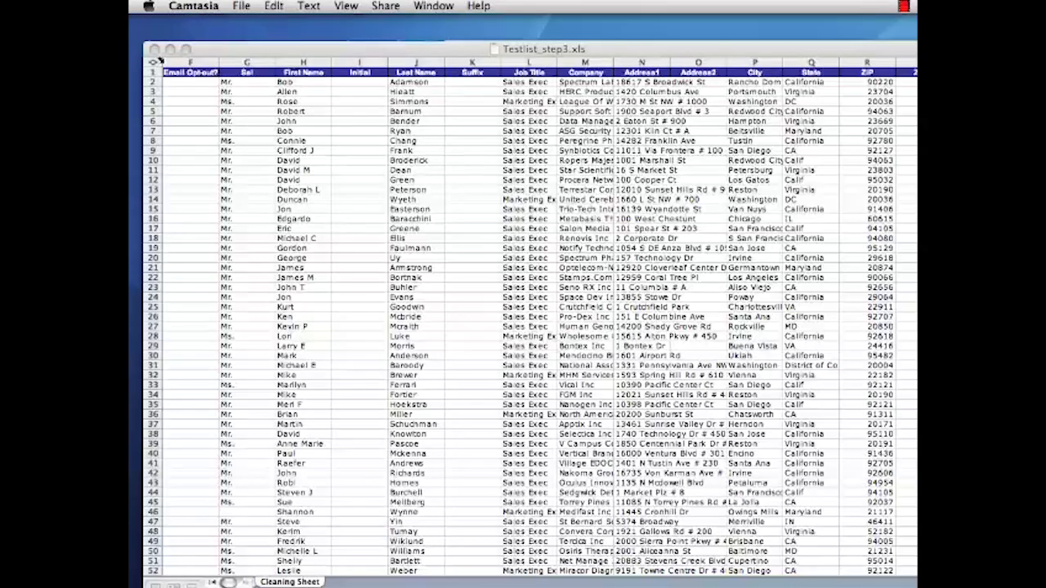
{"action": "left_click", "coordinate": [177, 85]}
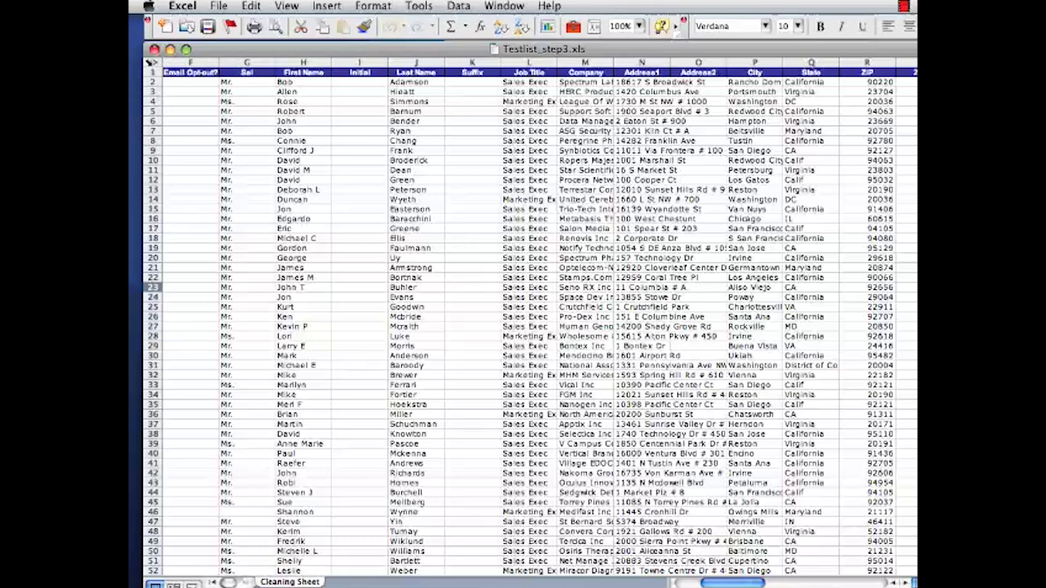
Sort the whole sheet by Last Name and then First Name, both ascending, treating the first row as a header row.
{"action": "key", "text": "super+a"}
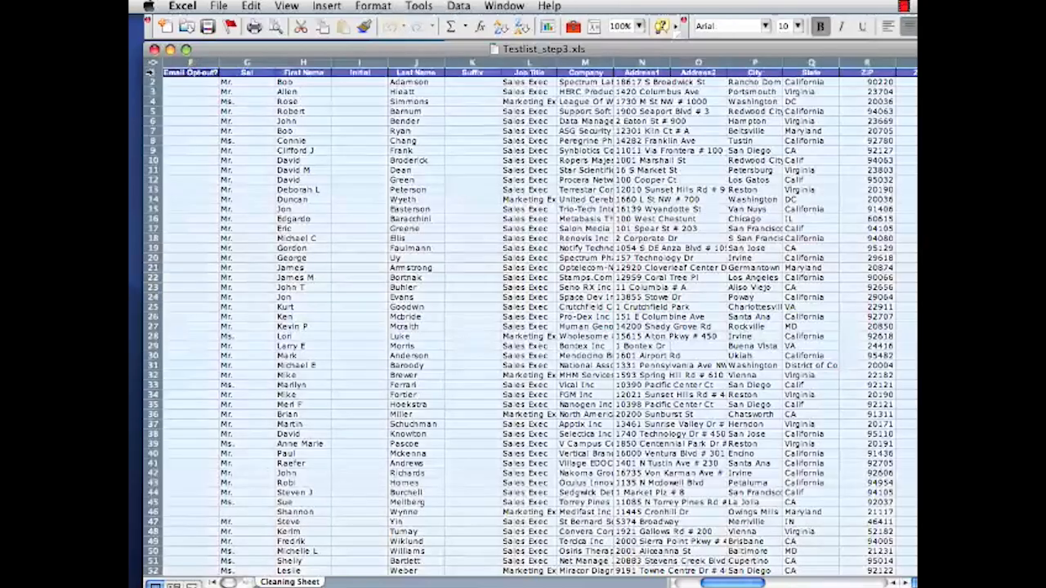
{"action": "left_click", "coordinate": [461, 7]}
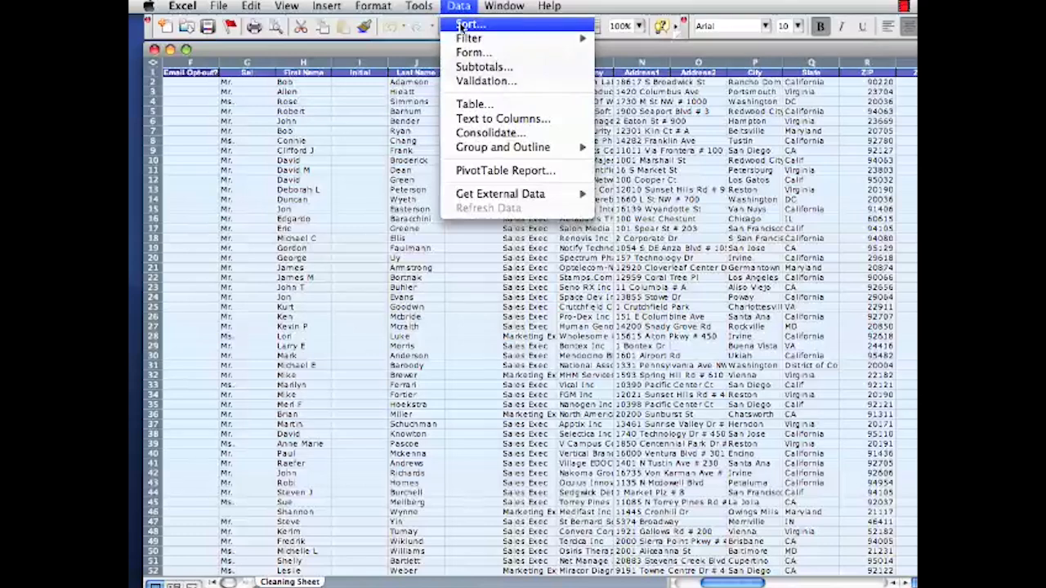
{"action": "left_click", "coordinate": [462, 25]}
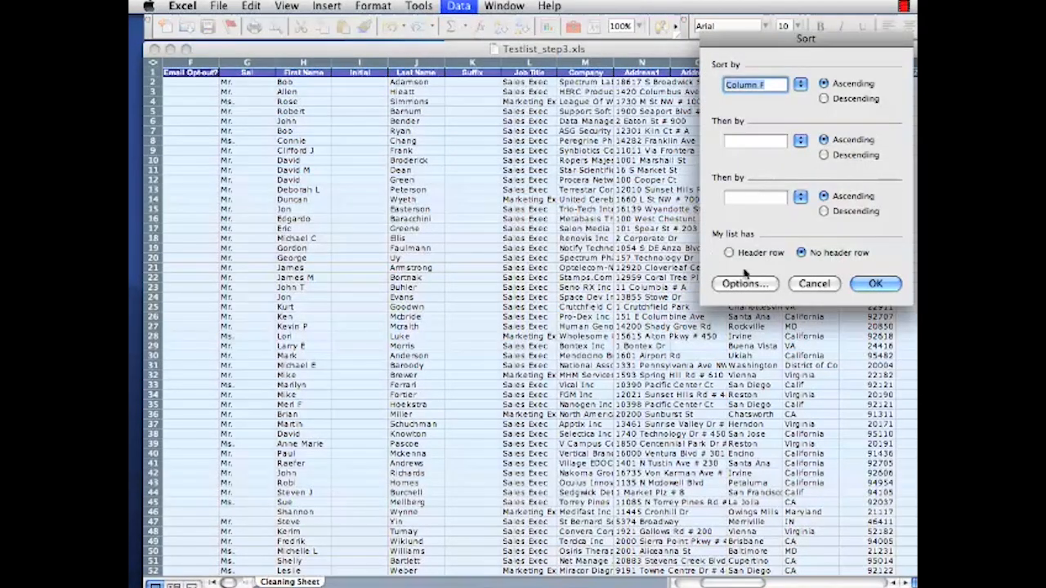
{"action": "left_click", "coordinate": [728, 252]}
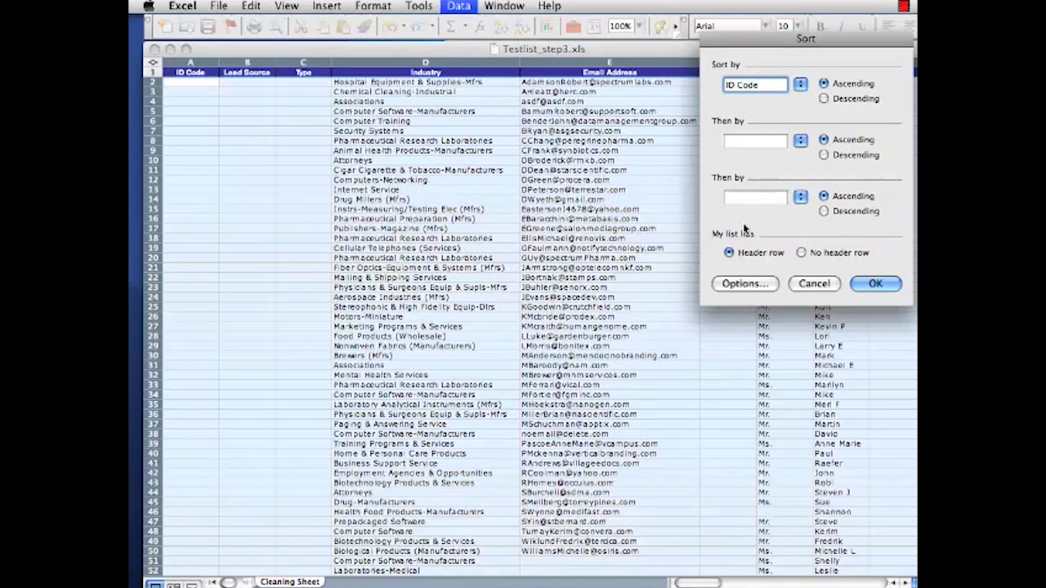
{"action": "left_click", "coordinate": [800, 85]}
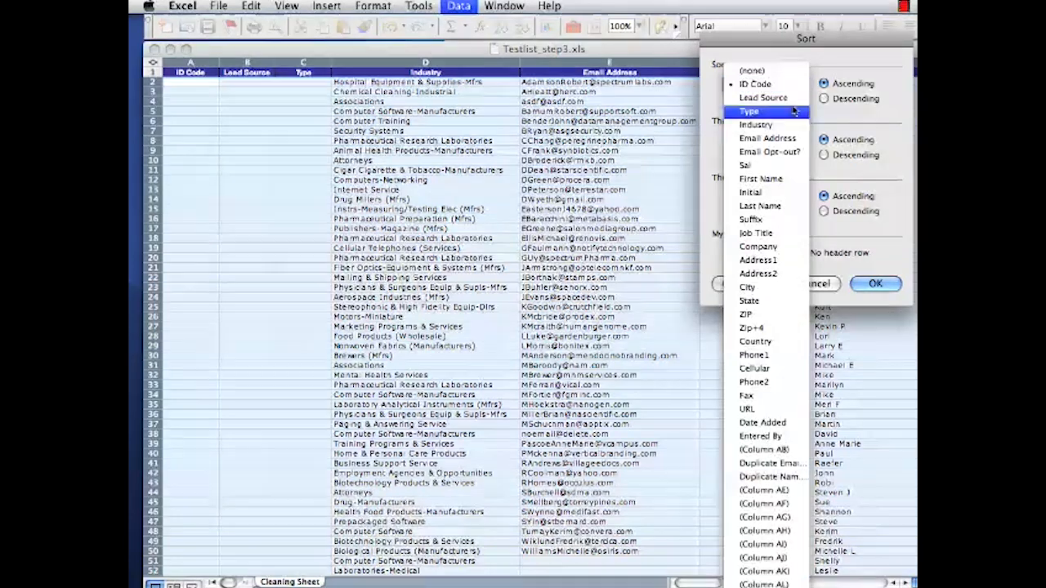
{"action": "left_click", "coordinate": [764, 206]}
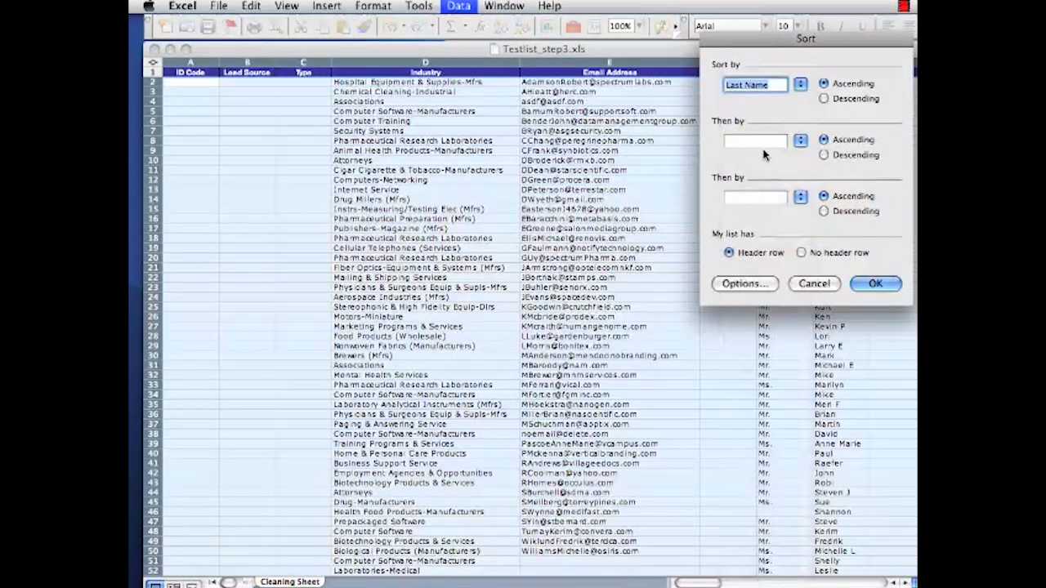
{"action": "left_click", "coordinate": [799, 141]}
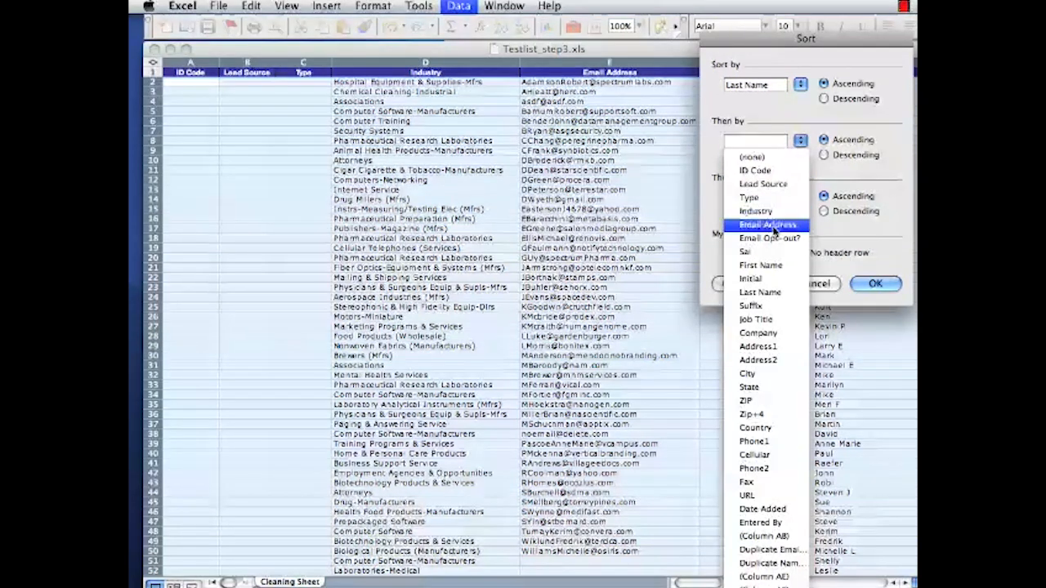
{"action": "left_click", "coordinate": [769, 268]}
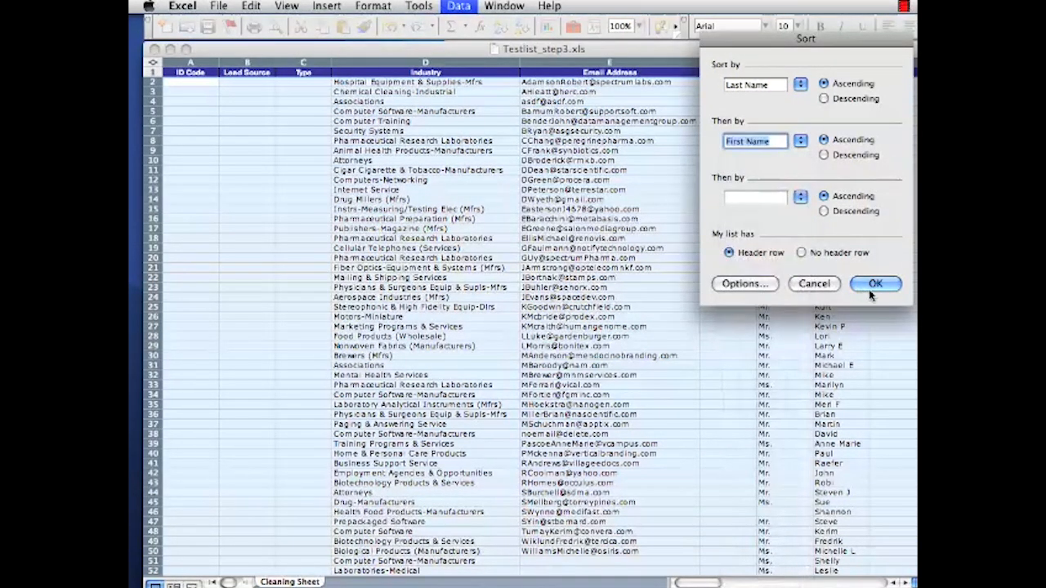
{"action": "left_click", "coordinate": [873, 285]}
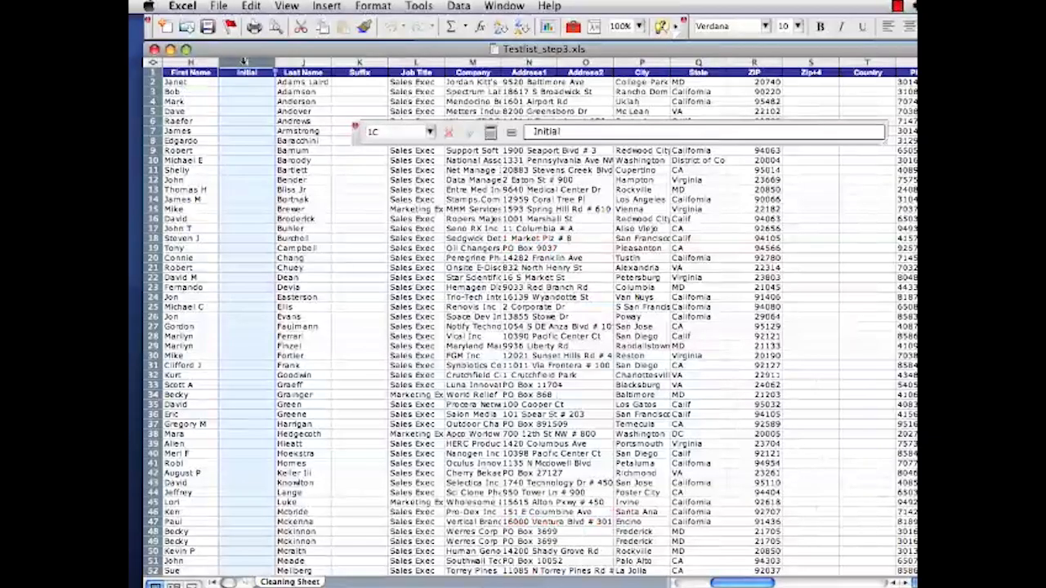
Insert six blank columns between the First Name and Initial columns, at columns I to N.
{"action": "left_click_drag", "start_coordinate": [493, 80], "coordinate": [503, 80]}
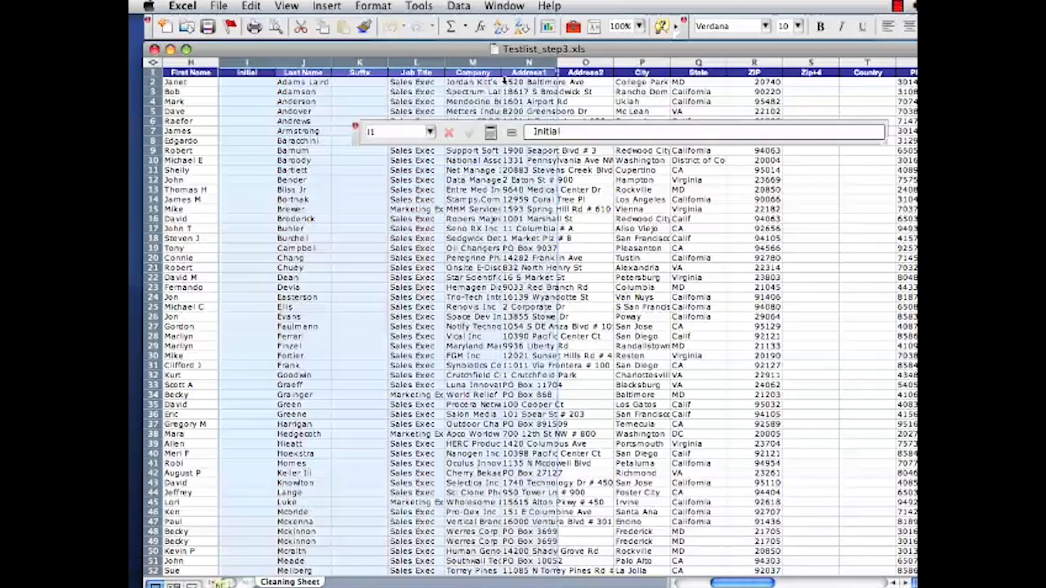
{"action": "left_click", "coordinate": [326, 6]}
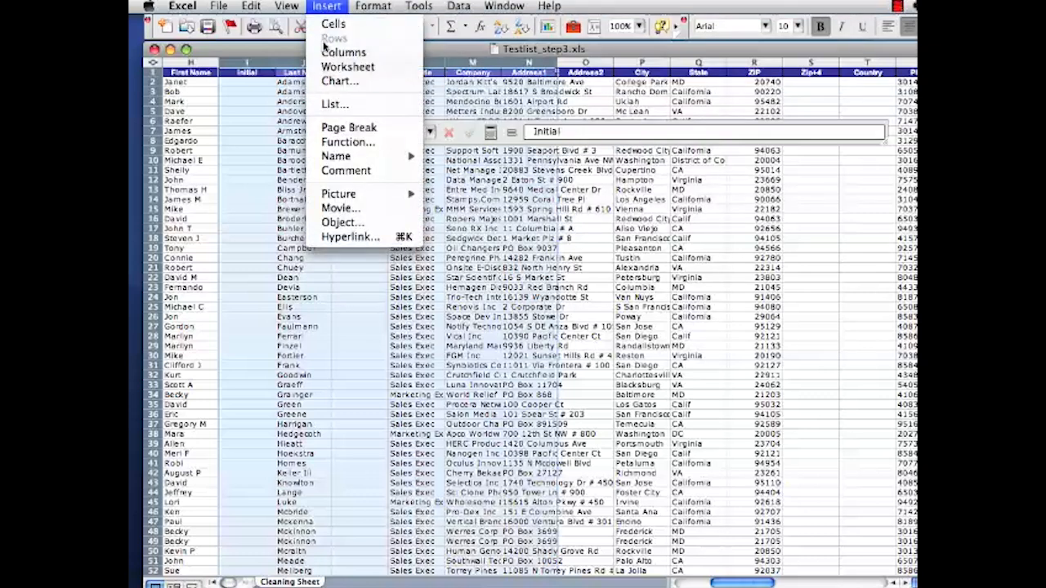
{"action": "left_click", "coordinate": [326, 52]}
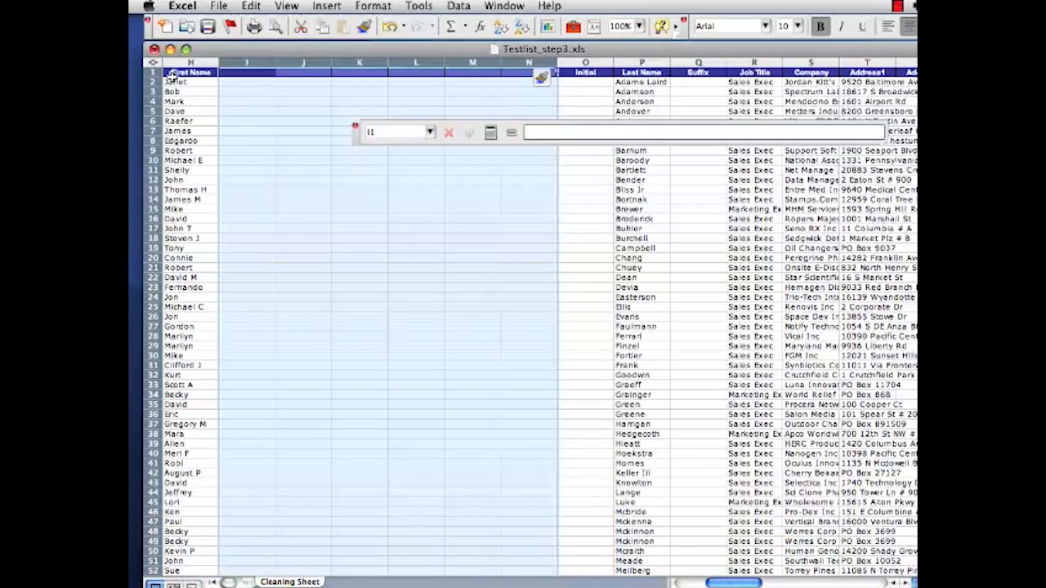
Split the First Name cells H2:H74 with Text to Columns, delimited by Space only, keeping the General format and destination $H$2.
{"action": "left_click", "coordinate": [172, 79]}
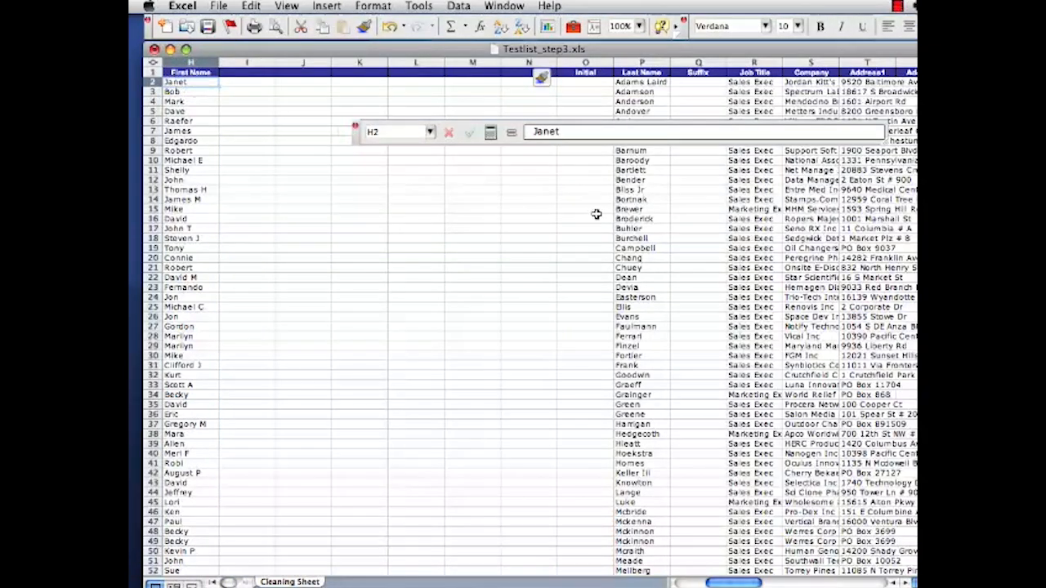
{"action": "scroll", "coordinate": [904, 399], "scroll_direction": "down", "scroll_amount": 15}
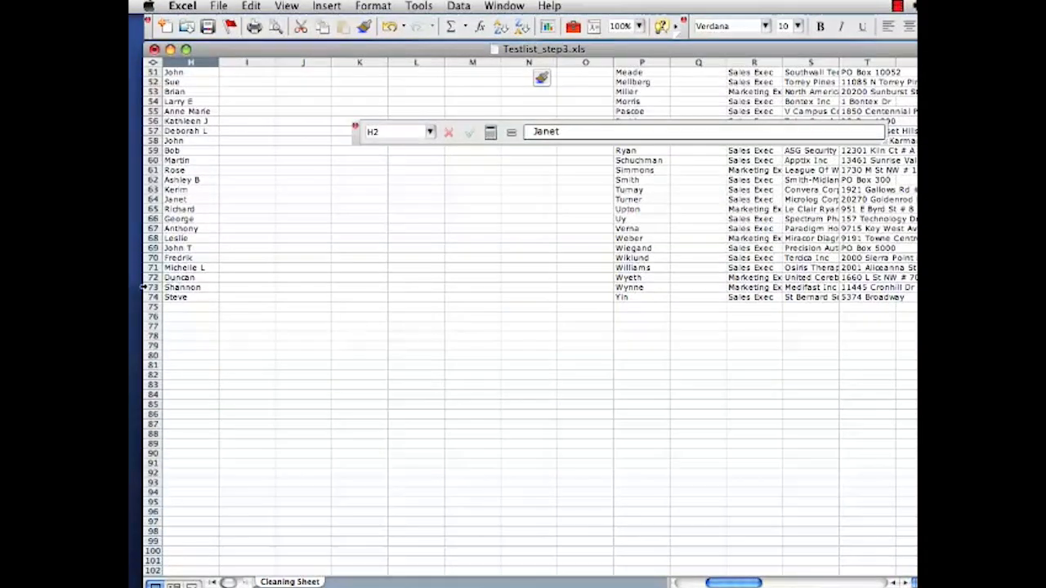
{"action": "left_click", "coordinate": [190, 297], "text": "shift"}
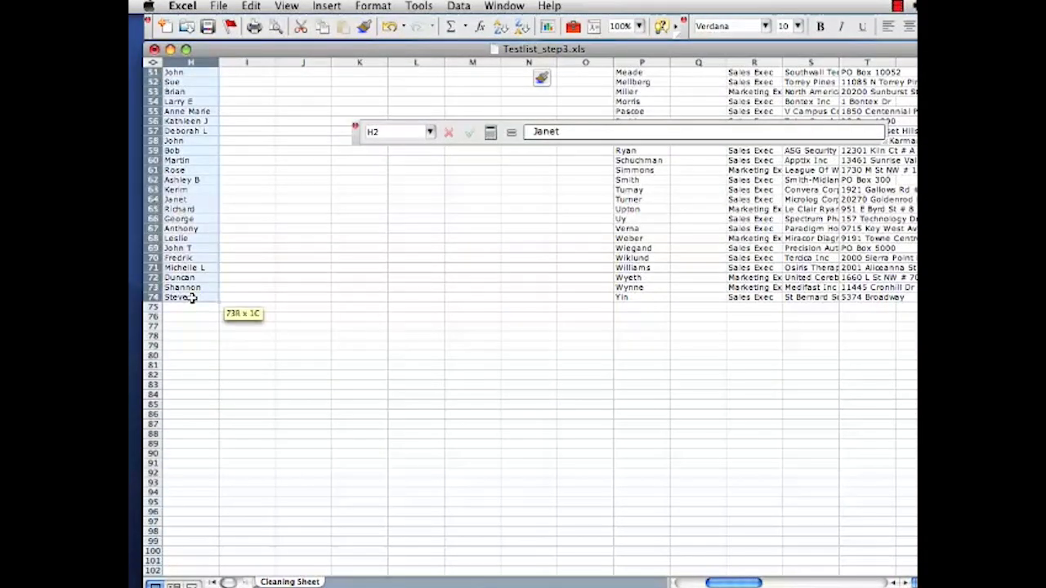
{"action": "left_click", "coordinate": [458, 6]}
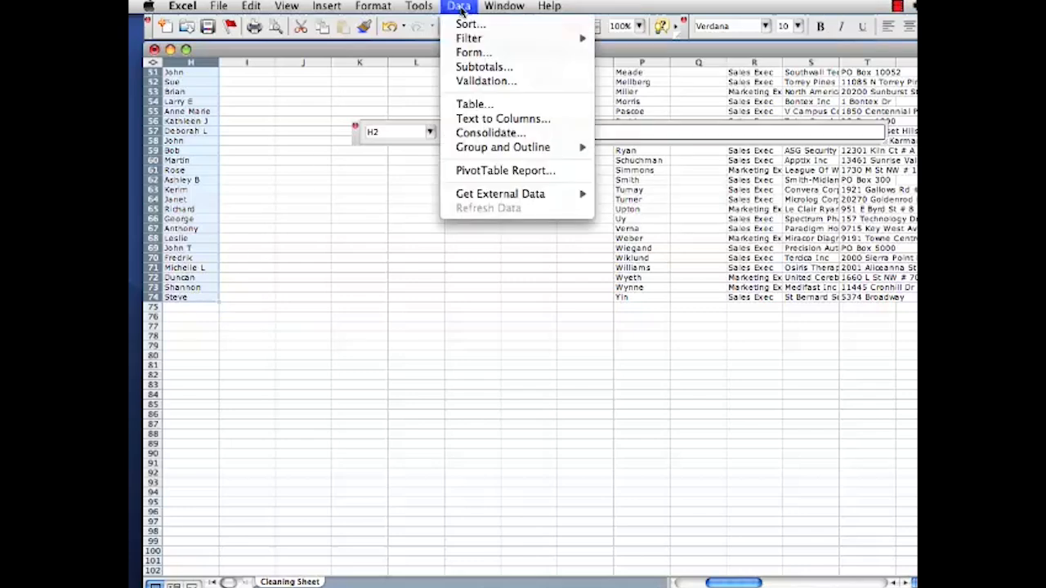
{"action": "left_click", "coordinate": [468, 121]}
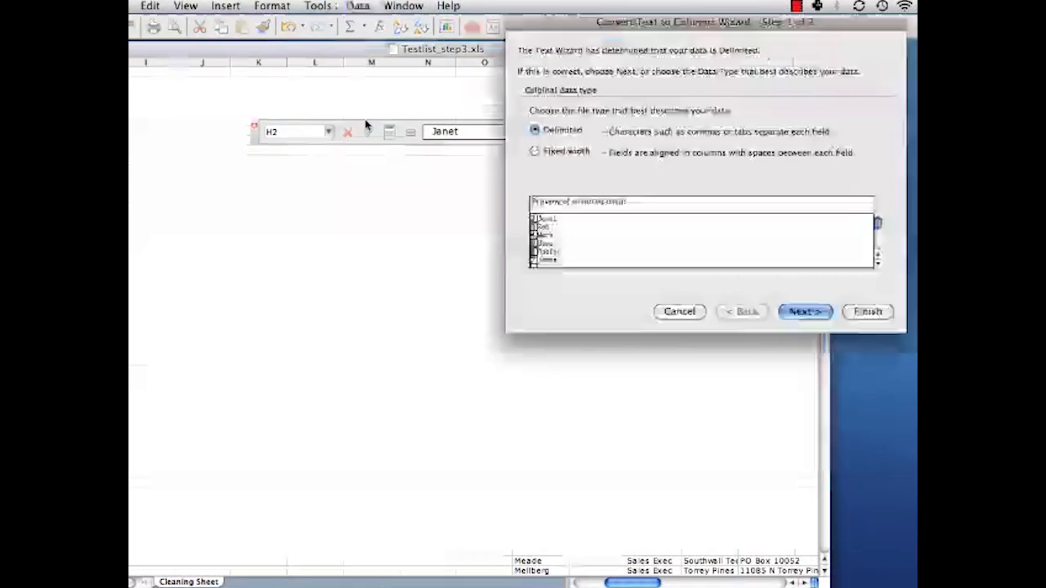
{"action": "left_click", "coordinate": [797, 311]}
{"action": "left_click", "coordinate": [534, 119]}
{"action": "left_click", "coordinate": [535, 97]}
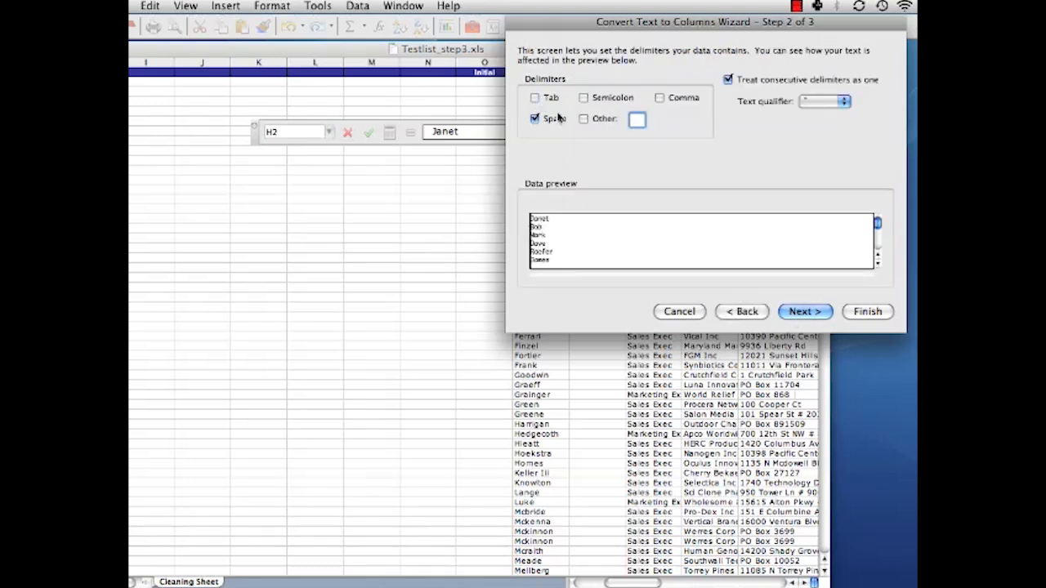
{"action": "left_click", "coordinate": [828, 311]}
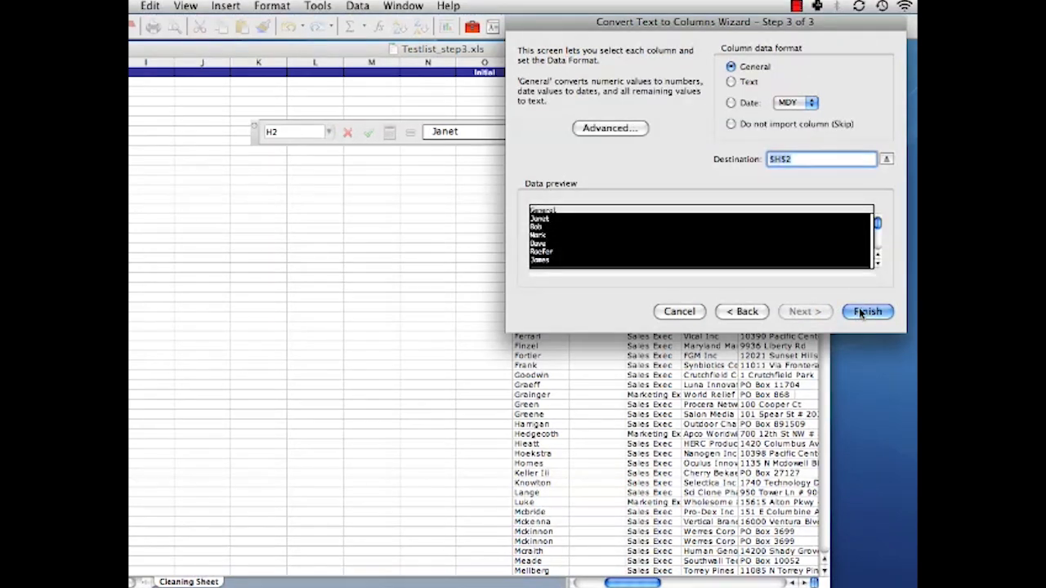
{"action": "left_click", "coordinate": [866, 312]}
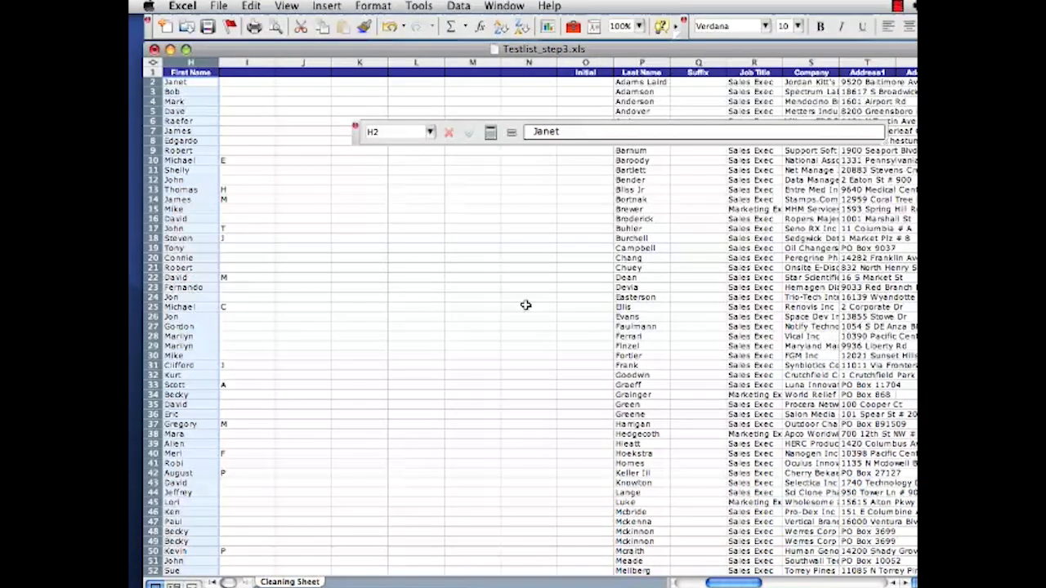
Find the double first name that was split in row 55, re-enter it in full in H55 and clear I55.
{"action": "scroll", "coordinate": [262, 196], "scroll_direction": "down", "scroll_amount": 7}
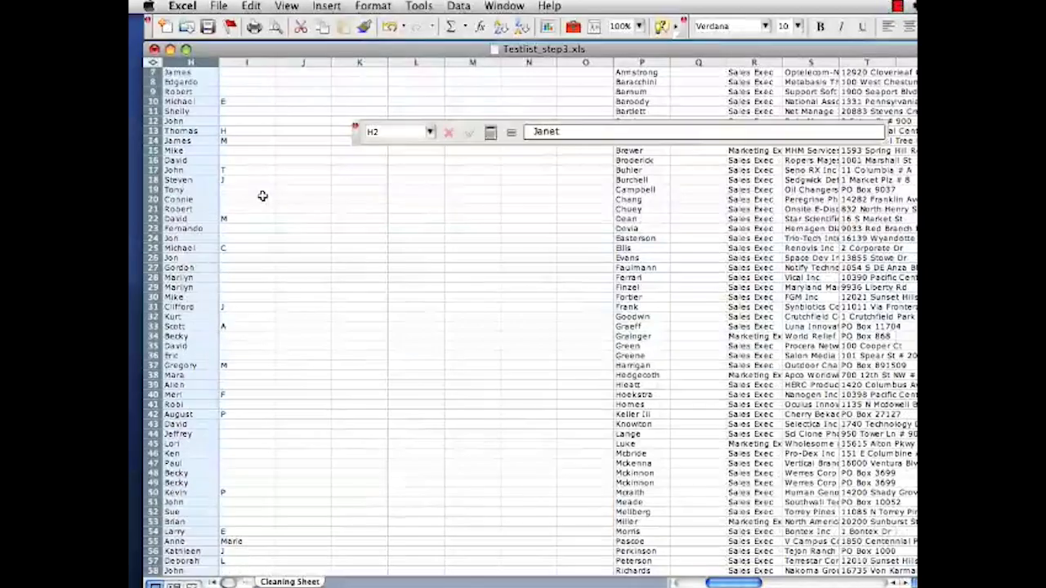
{"action": "scroll", "coordinate": [262, 196], "scroll_direction": "down", "scroll_amount": 2}
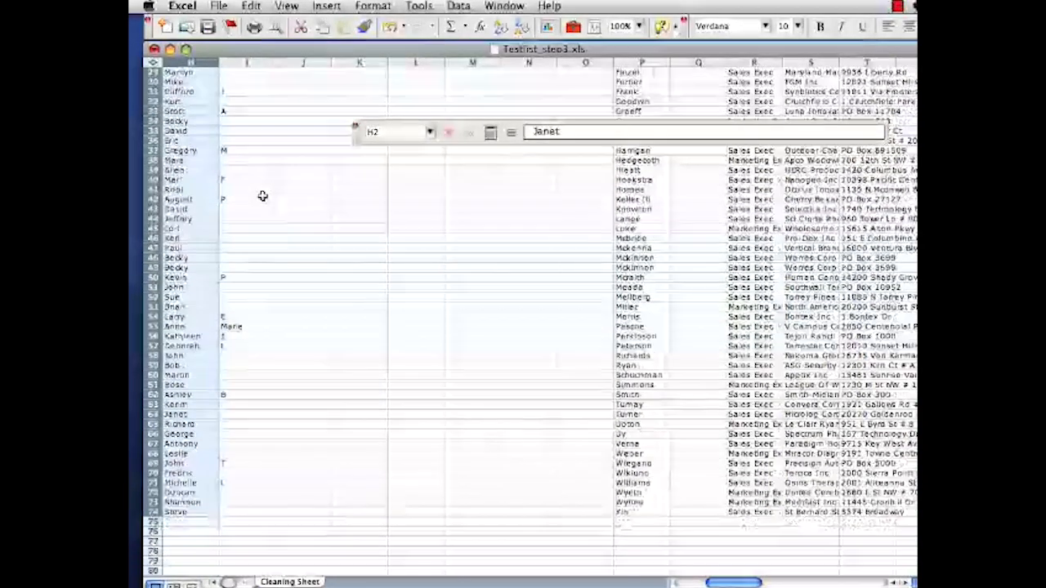
{"action": "left_click", "coordinate": [175, 317]}
{"action": "double_click", "coordinate": [184, 317]}
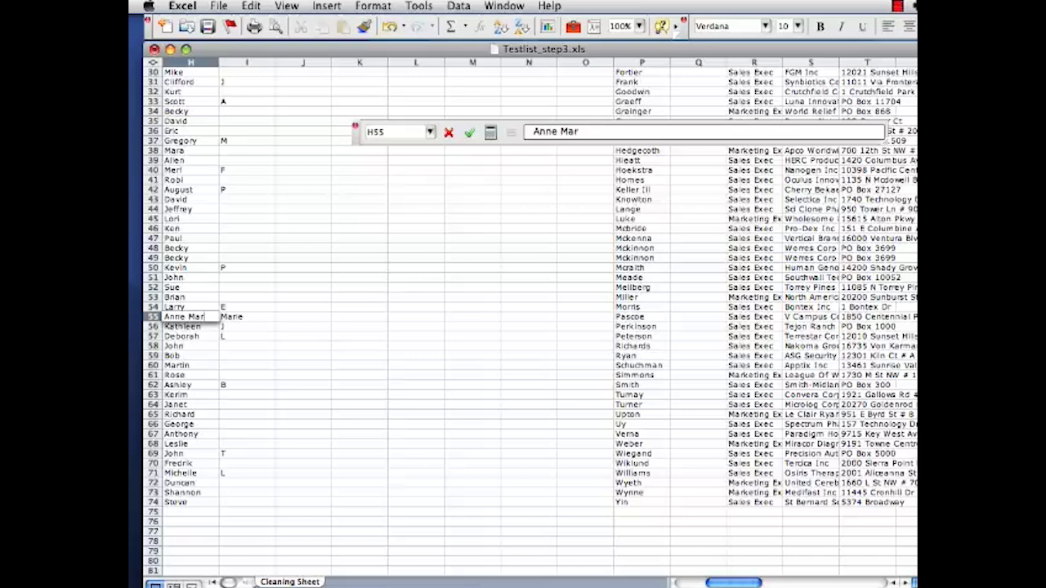
{"action": "key", "text": "Tab"}
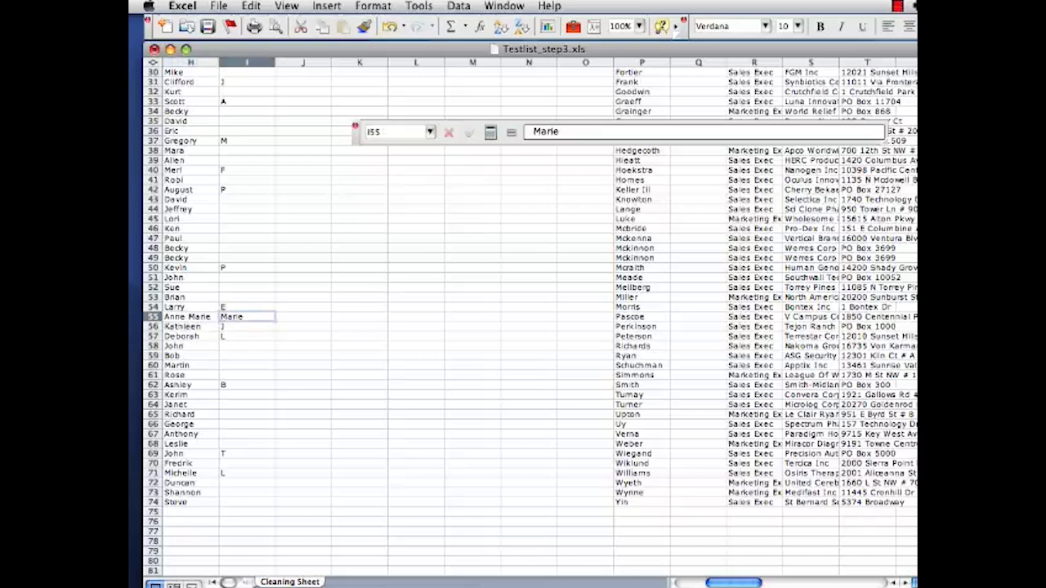
{"action": "key", "text": "Delete"}
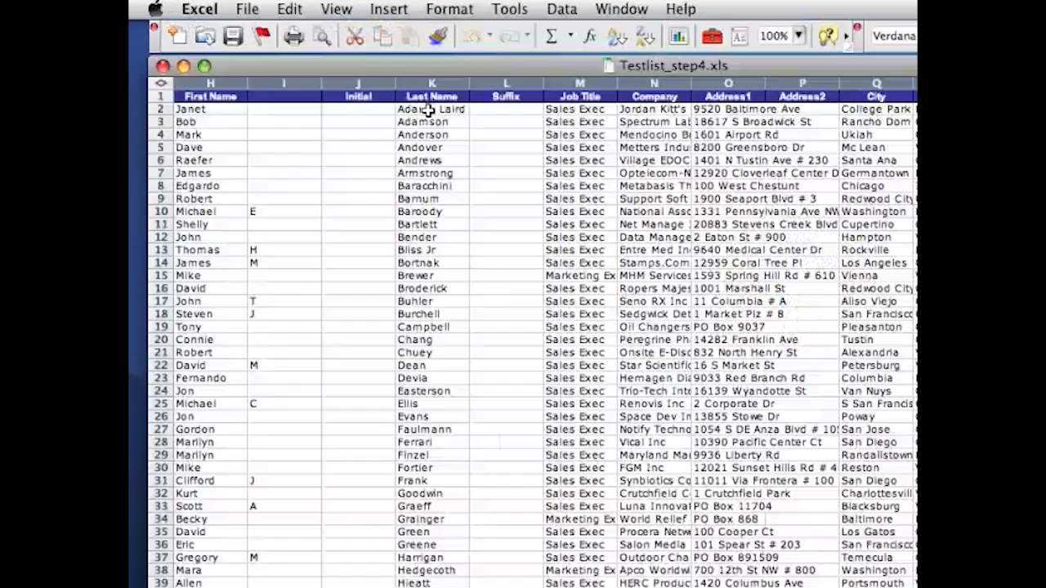
Look through the last names for suffixes, remove the one in K42 and enter it in the Suffix column at L42.
{"action": "scroll", "coordinate": [429, 110], "scroll_direction": "down", "scroll_amount": 5}
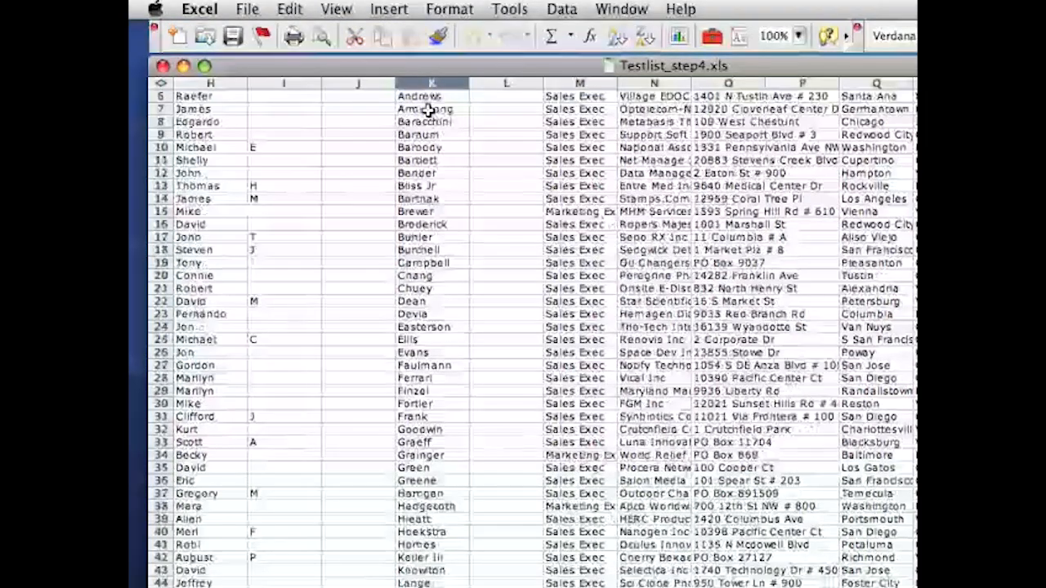
{"action": "scroll", "coordinate": [428, 110], "scroll_direction": "down", "scroll_amount": 7}
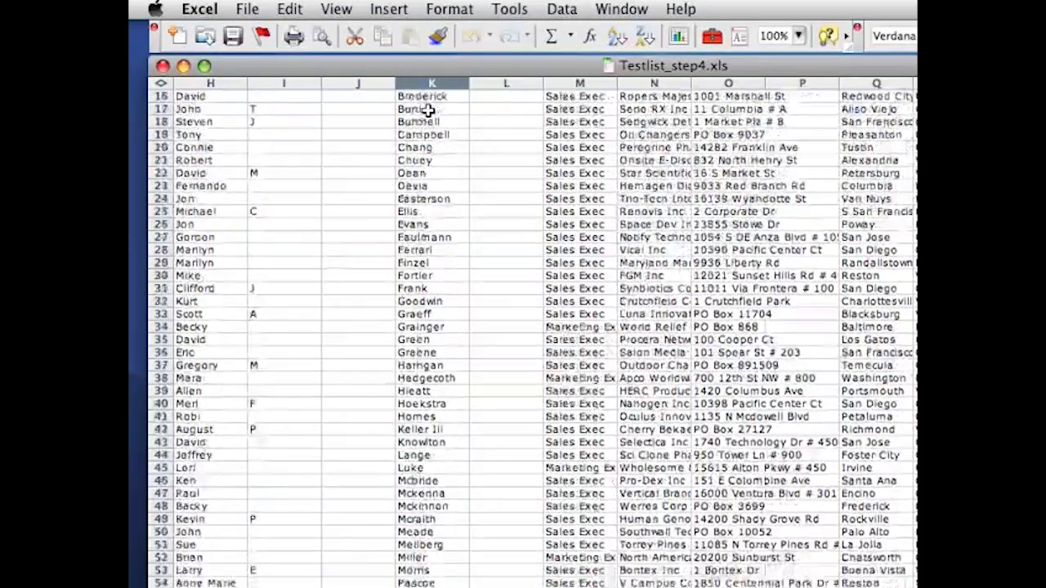
{"action": "scroll", "coordinate": [428, 110], "scroll_direction": "down", "scroll_amount": 4}
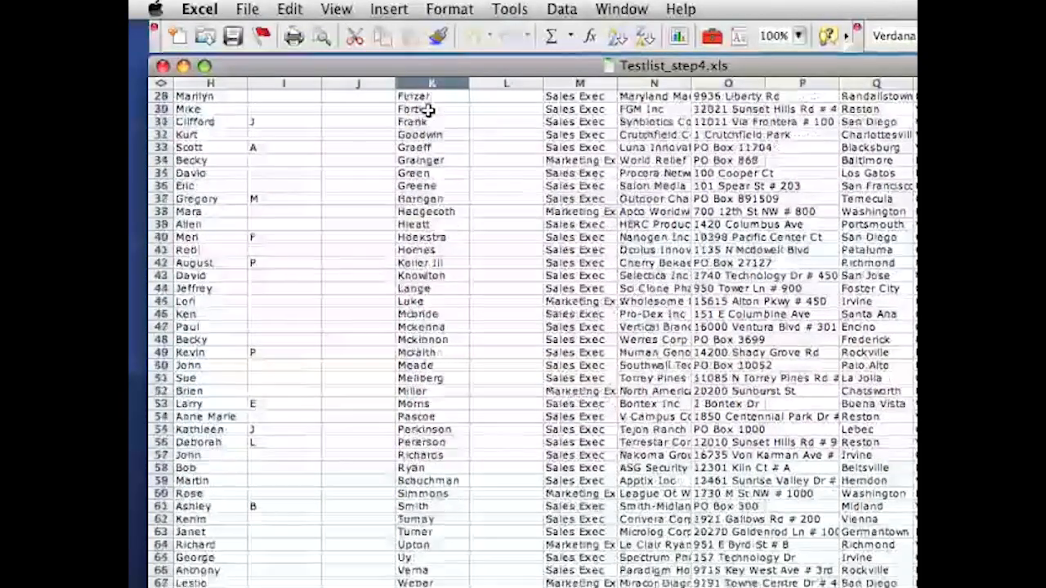
{"action": "scroll", "coordinate": [426, 199], "scroll_direction": "down", "scroll_amount": 4}
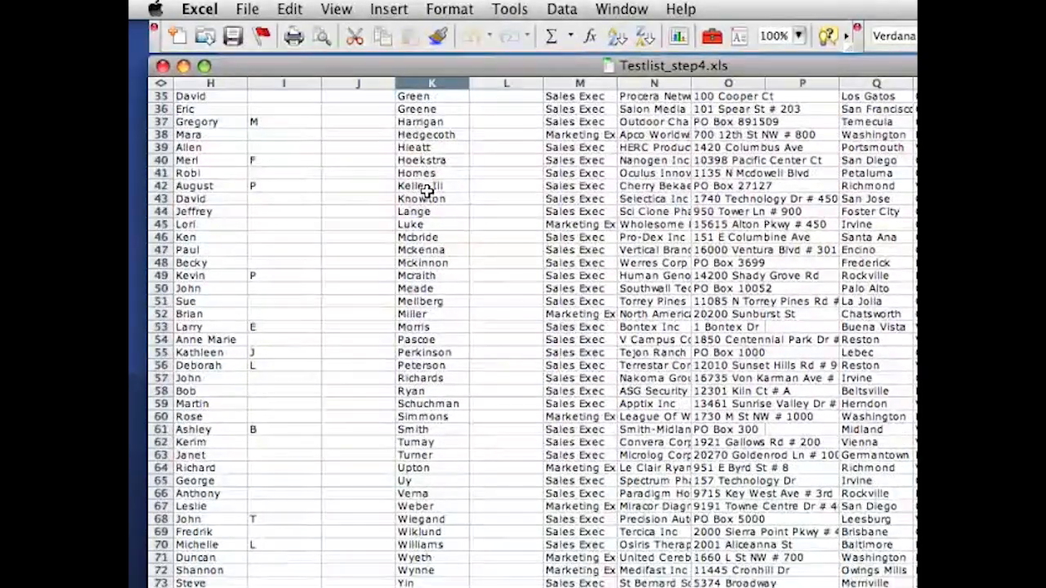
{"action": "left_click", "coordinate": [429, 186]}
{"action": "double_click", "coordinate": [448, 186]}
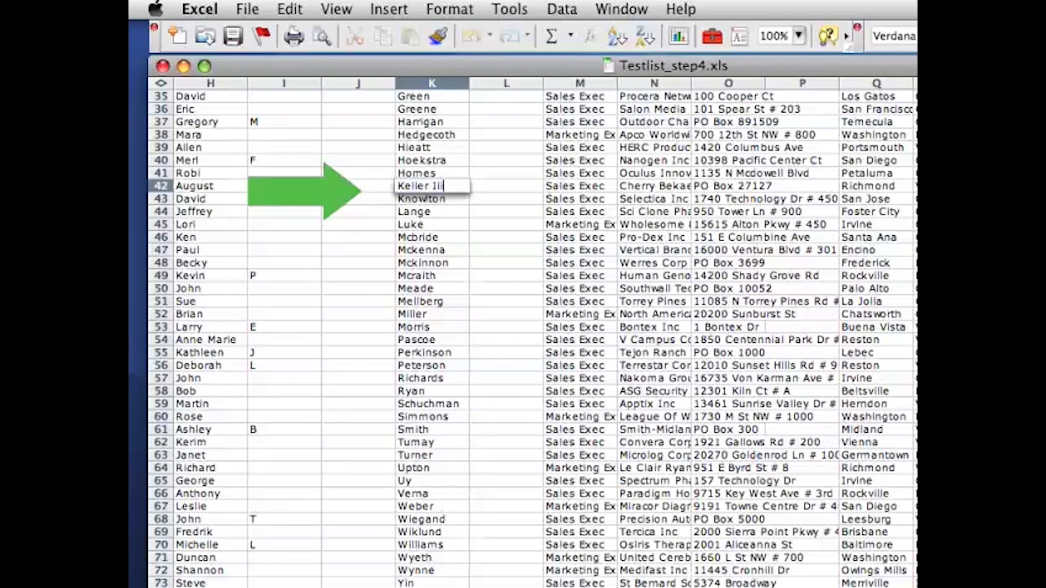
{"action": "key", "text": "BackSpace"}
{"action": "key", "text": "BackSpace"}
{"action": "key", "text": "Tab"}
{"action": "type", "text": "1"}
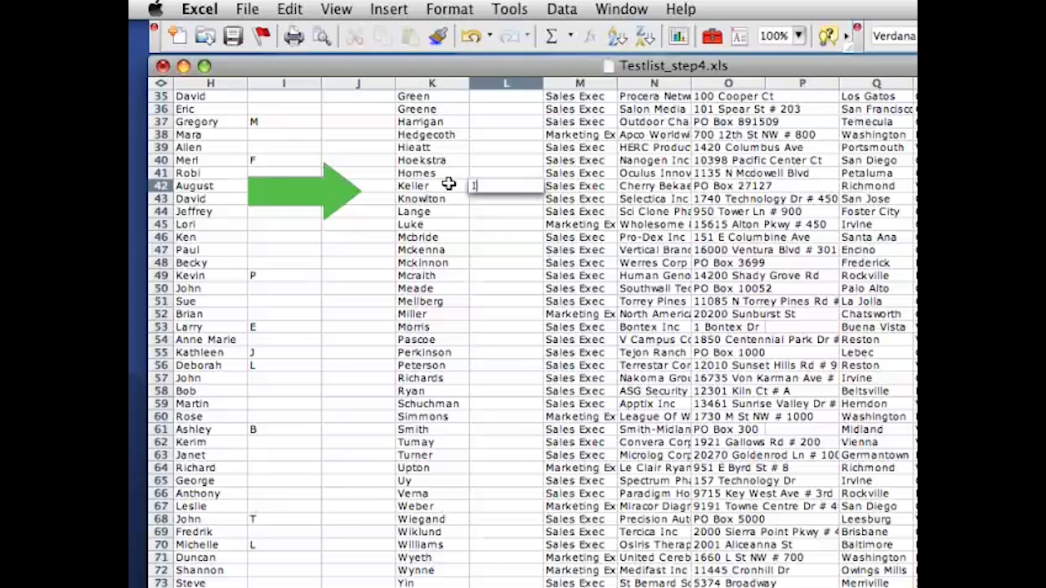
{"action": "key", "text": "Return"}
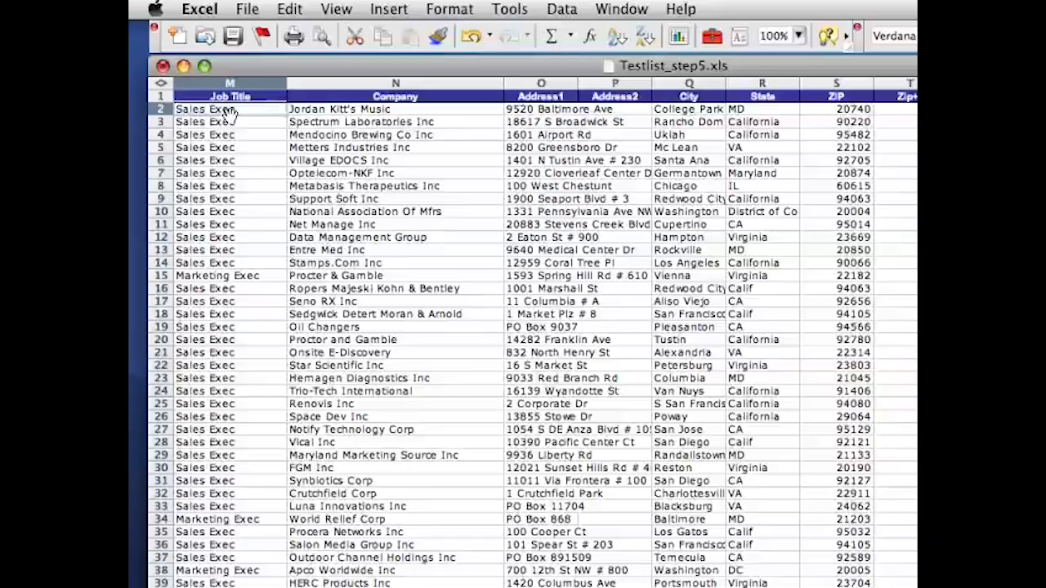
Sort the whole sheet by Company and then by City, both ascending, treating the first row as a header row.
{"action": "left_click", "coordinate": [161, 83]}
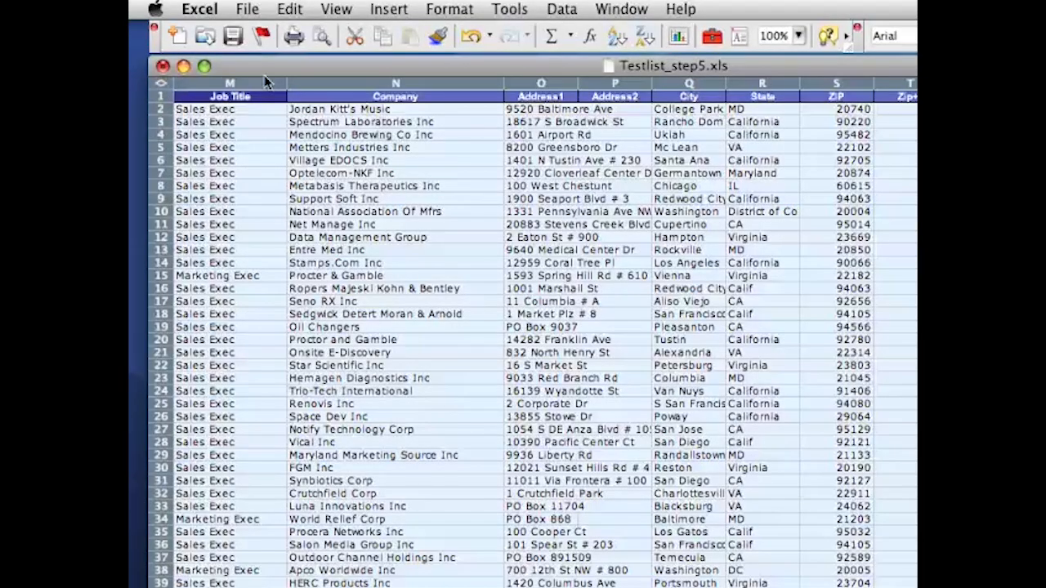
{"action": "left_click", "coordinate": [558, 10]}
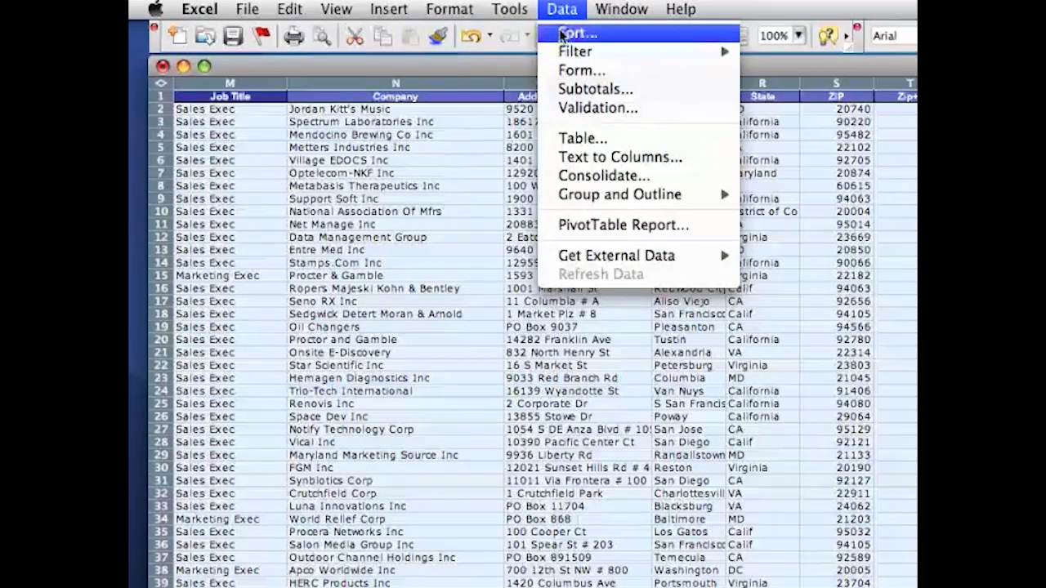
{"action": "left_click", "coordinate": [572, 33]}
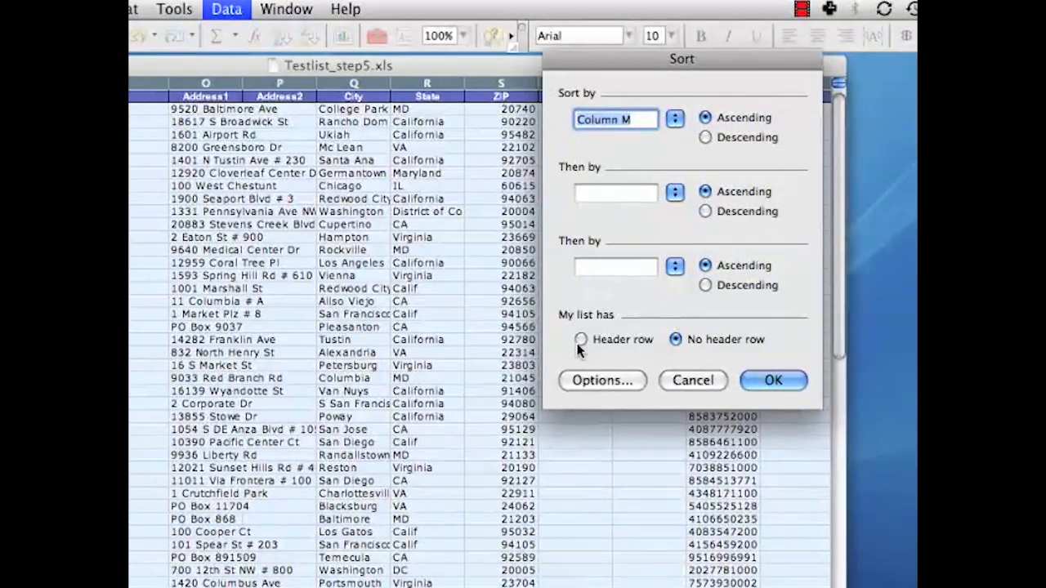
{"action": "left_click", "coordinate": [582, 342]}
{"action": "left_click", "coordinate": [675, 119]}
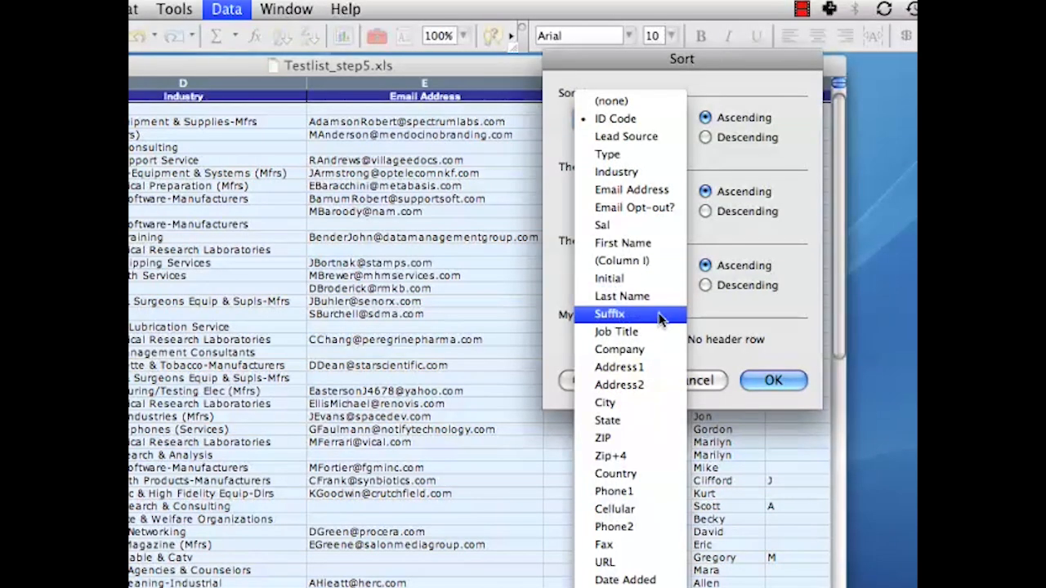
{"action": "left_click", "coordinate": [651, 349]}
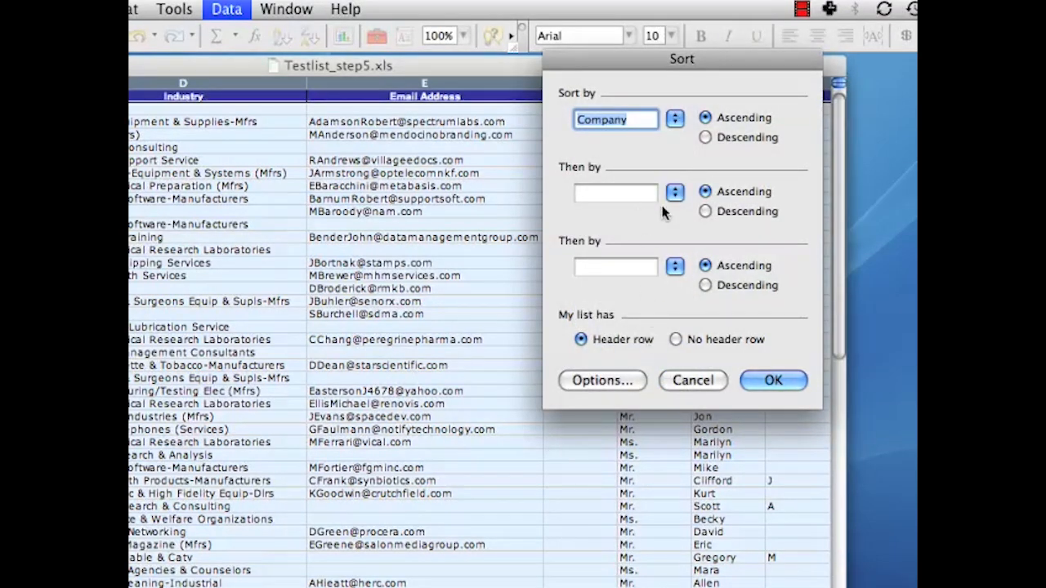
{"action": "left_click", "coordinate": [670, 192]}
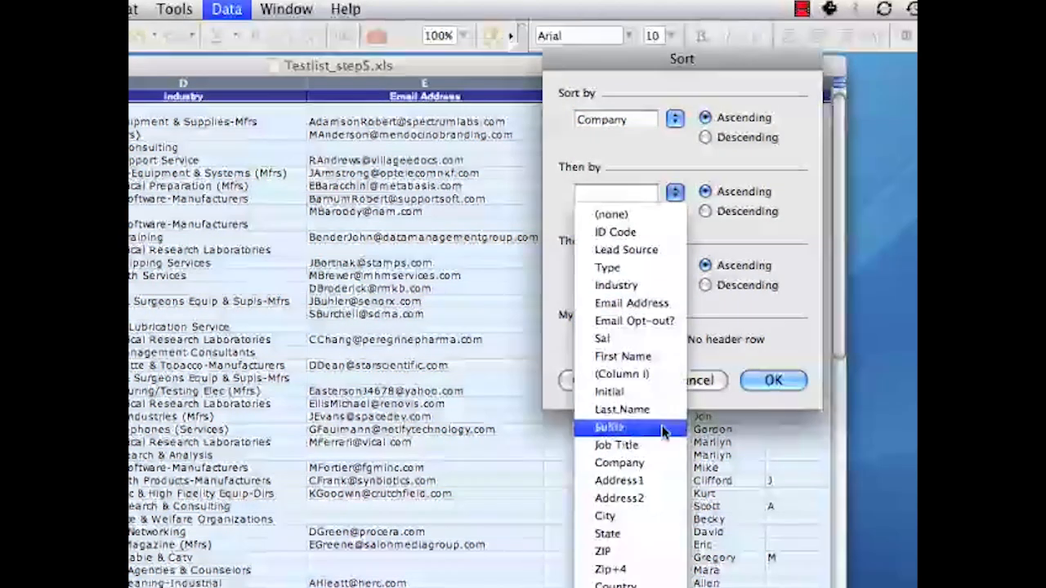
{"action": "left_click", "coordinate": [664, 518]}
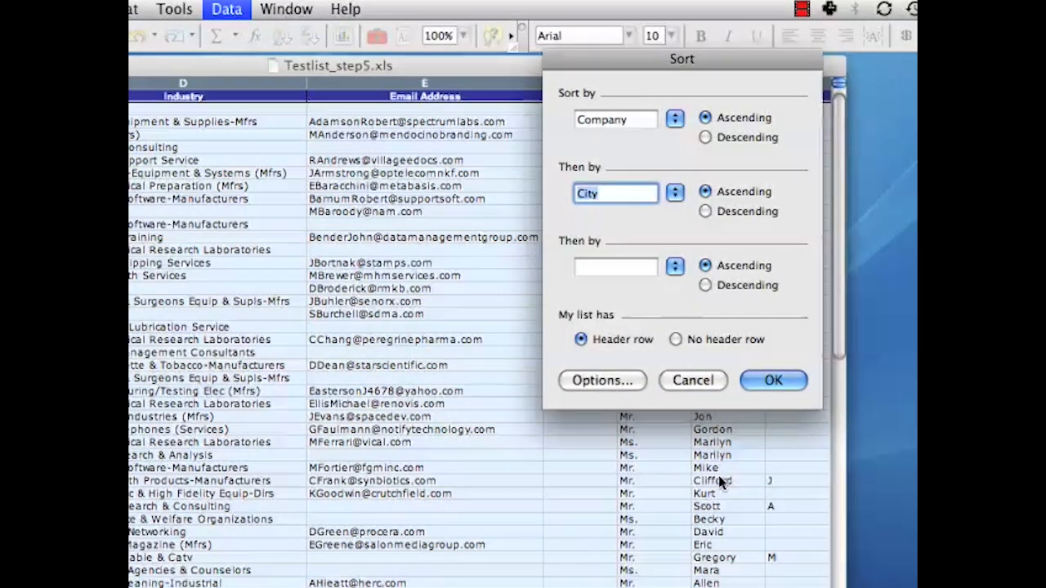
{"action": "left_click", "coordinate": [776, 381]}
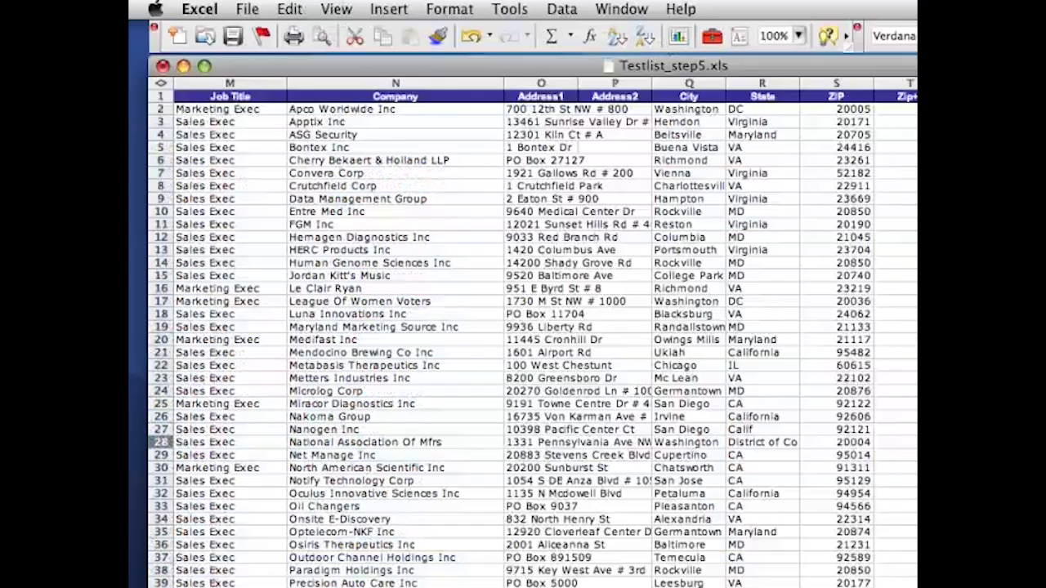
Look through the sorted company names for inconsistent spellings and copy Procter & Gamble from N41 over the misspelled variant in N42.
{"action": "left_click", "coordinate": [365, 123]}
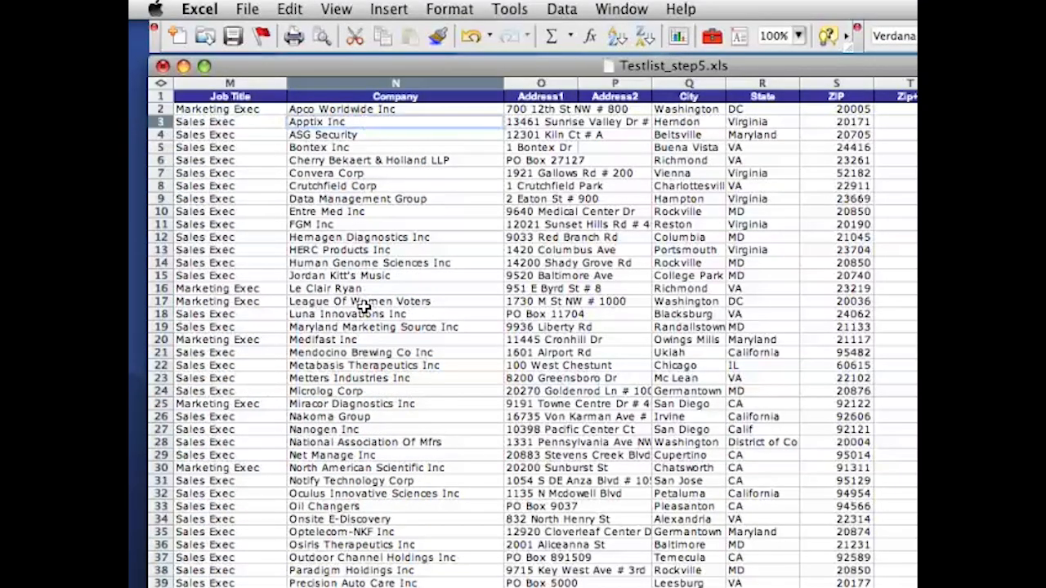
{"action": "scroll", "coordinate": [367, 347], "scroll_direction": "down", "scroll_amount": 3}
{"action": "scroll", "coordinate": [369, 349], "scroll_direction": "down", "scroll_amount": 4}
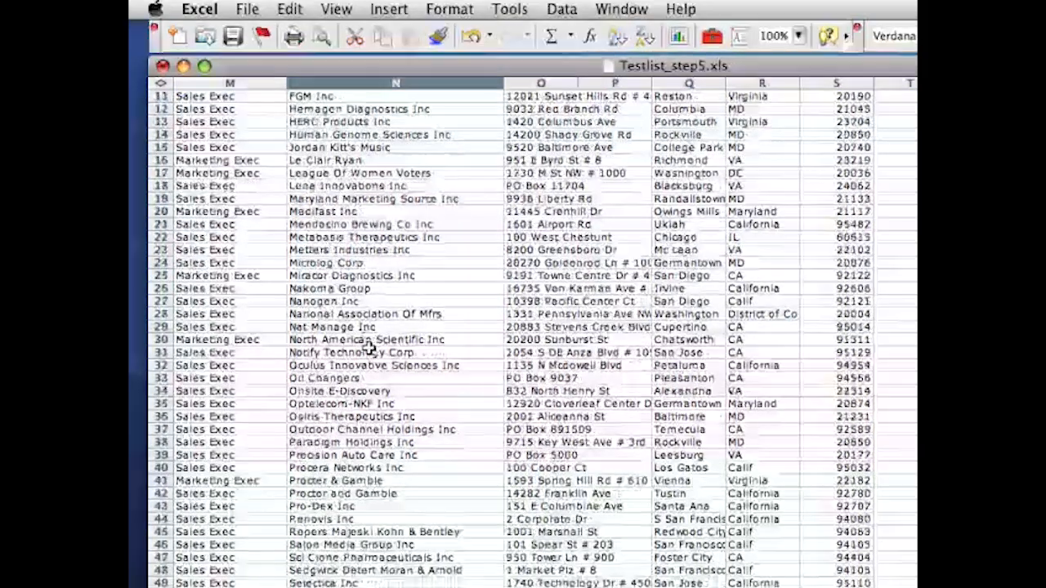
{"action": "scroll", "coordinate": [369, 349], "scroll_direction": "down", "scroll_amount": 6}
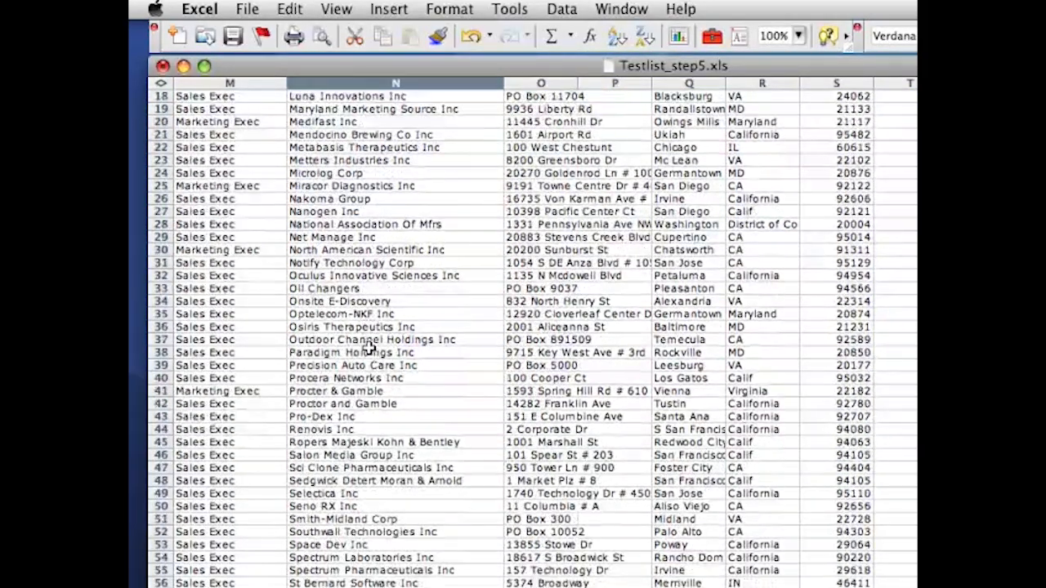
{"action": "scroll", "coordinate": [370, 349], "scroll_direction": "down", "scroll_amount": 1}
{"action": "left_click_drag", "start_coordinate": [369, 332], "coordinate": [368, 341]}
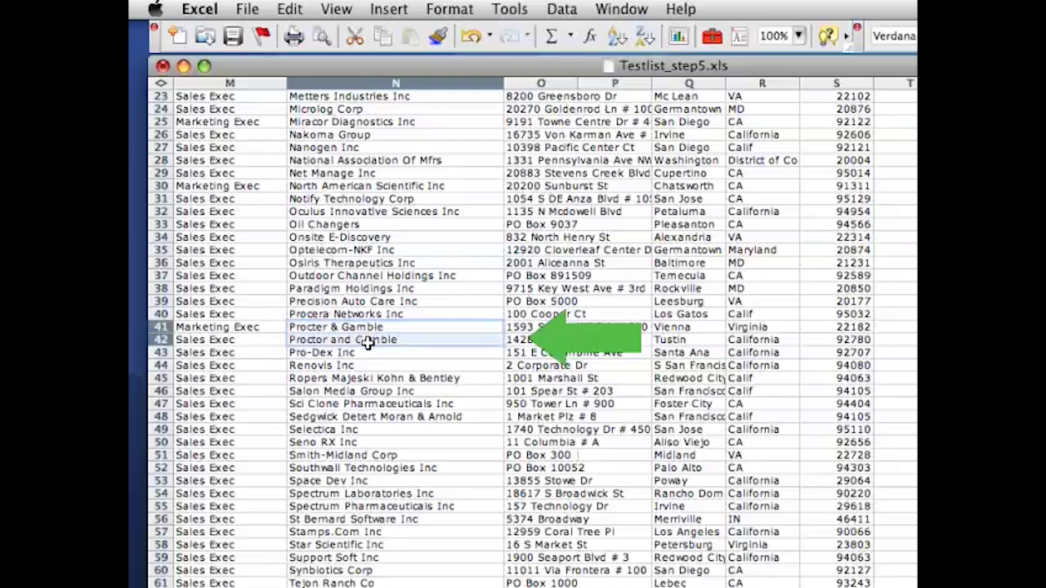
{"action": "left_click", "coordinate": [362, 325]}
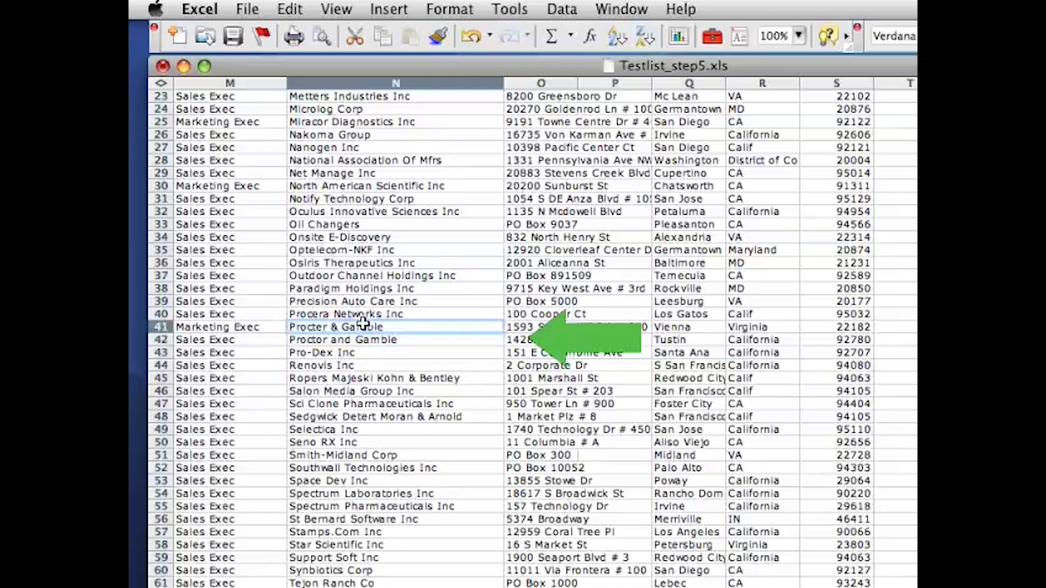
{"action": "key", "text": "super+c"}
{"action": "left_click", "coordinate": [354, 340]}
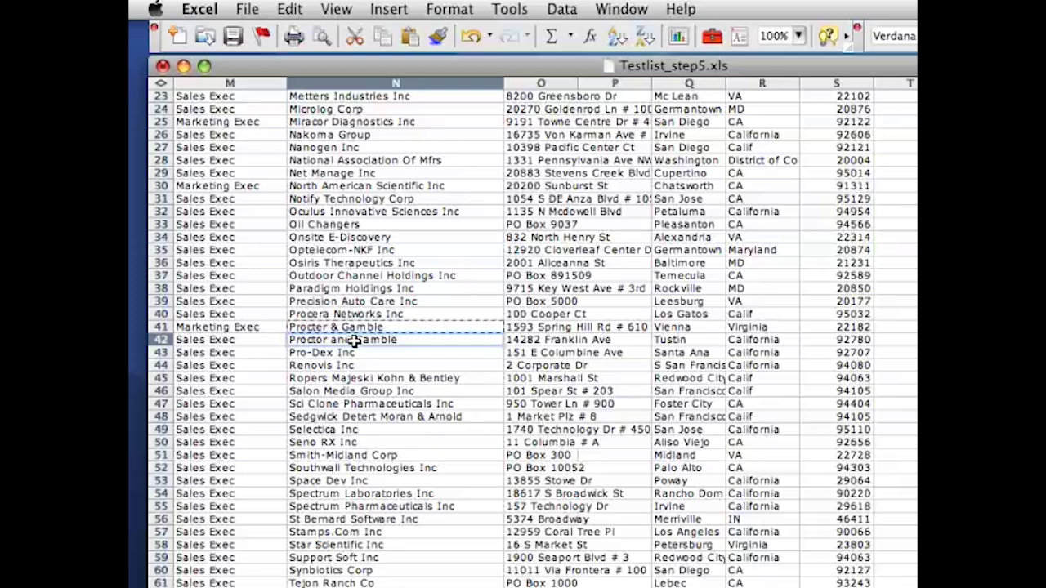
{"action": "key", "text": "super+v"}
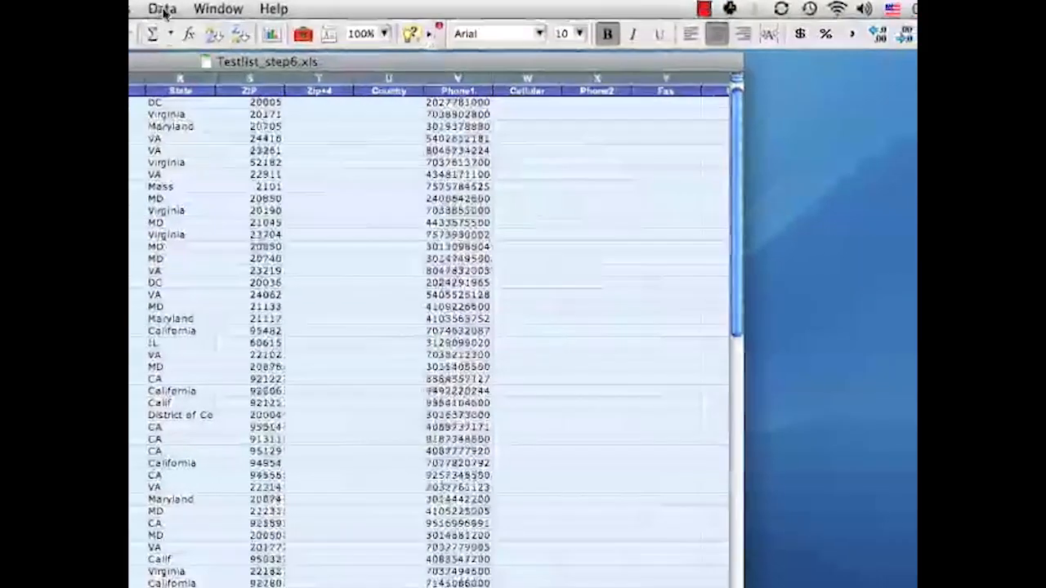
Sort the whole list by ZIP, State and City, all ascending, with the first row as a header row.
{"action": "left_click", "coordinate": [439, 8]}
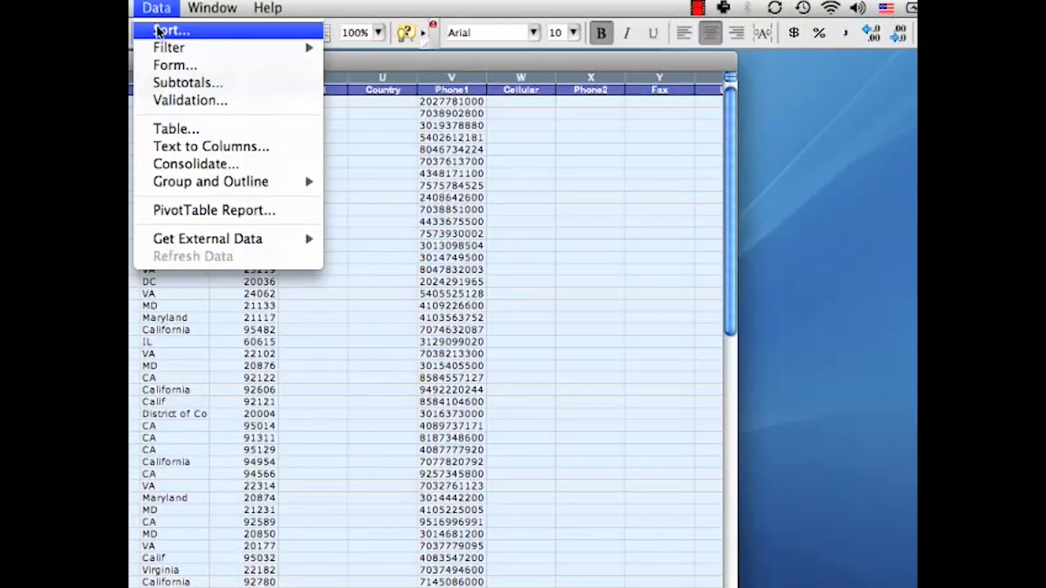
{"action": "left_click", "coordinate": [170, 30]}
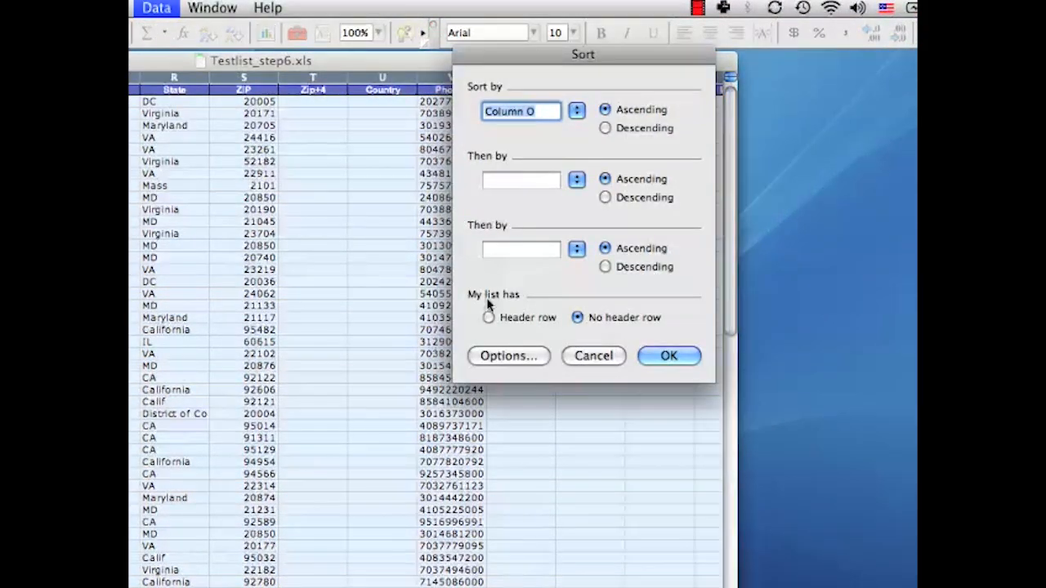
{"action": "left_click", "coordinate": [489, 317]}
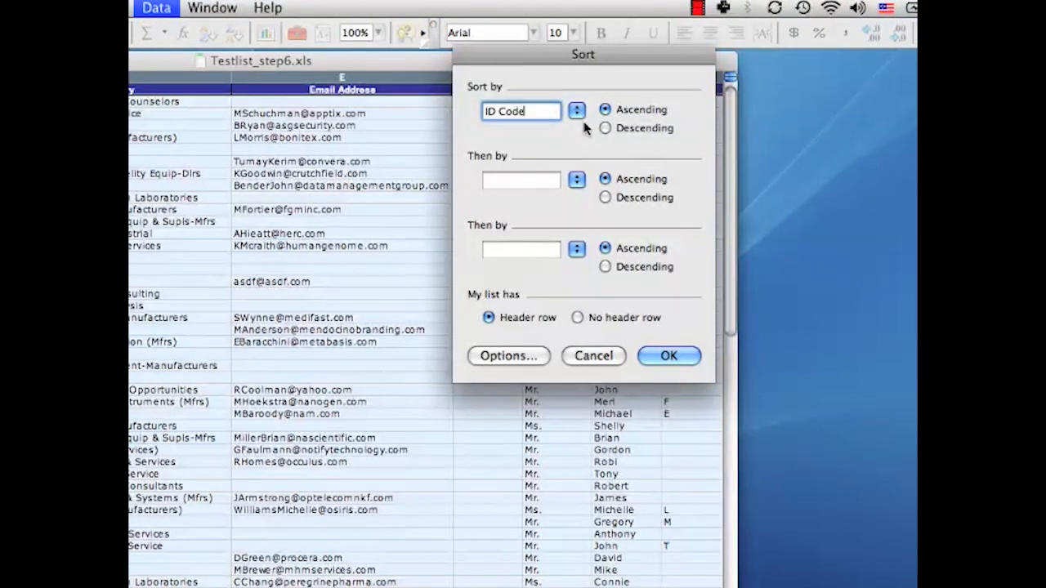
{"action": "left_click", "coordinate": [578, 112]}
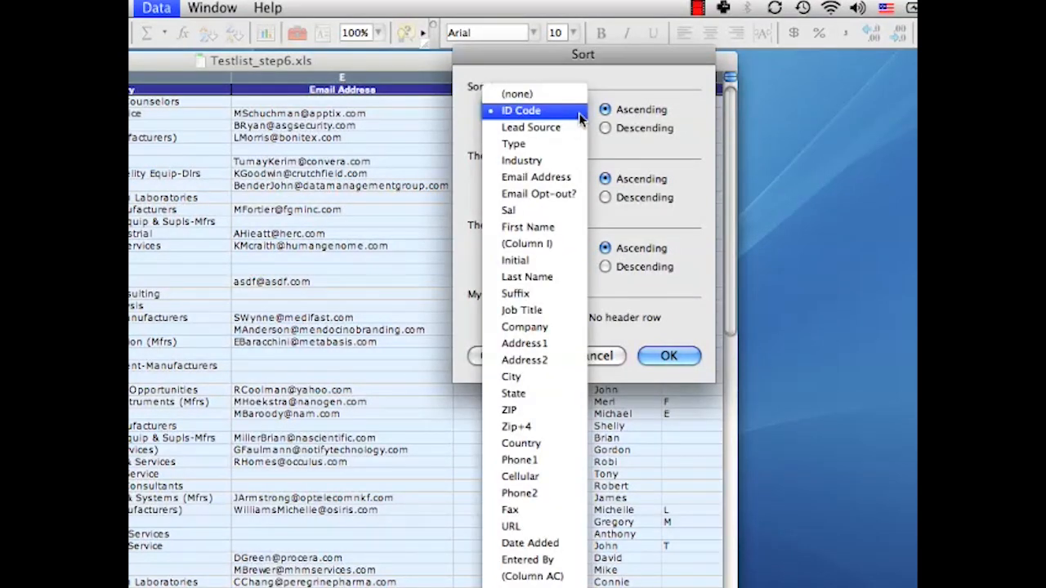
{"action": "left_click", "coordinate": [556, 410]}
{"action": "left_click", "coordinate": [577, 179]}
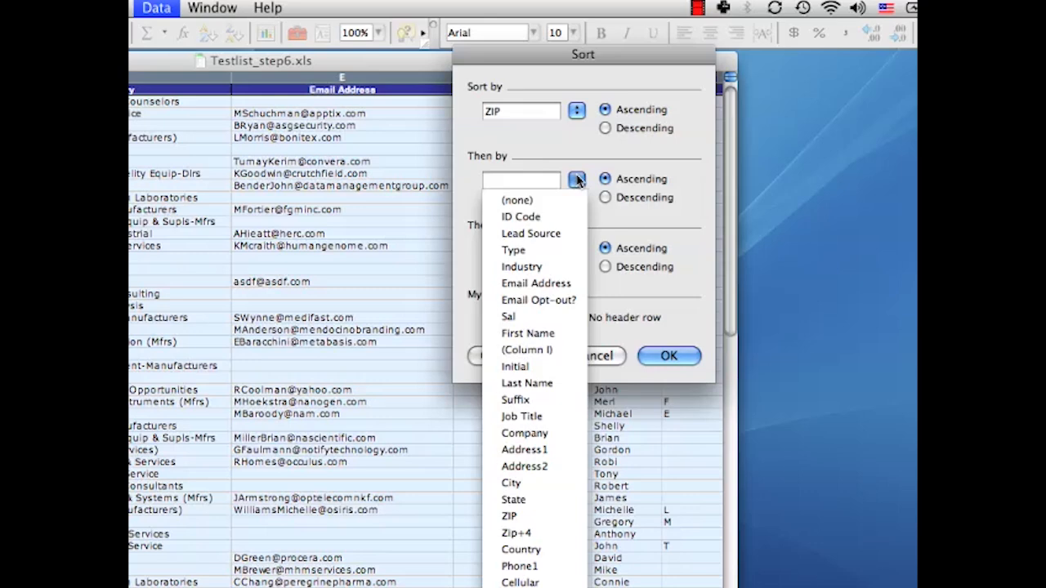
{"action": "left_click", "coordinate": [556, 499]}
{"action": "left_click", "coordinate": [576, 249]}
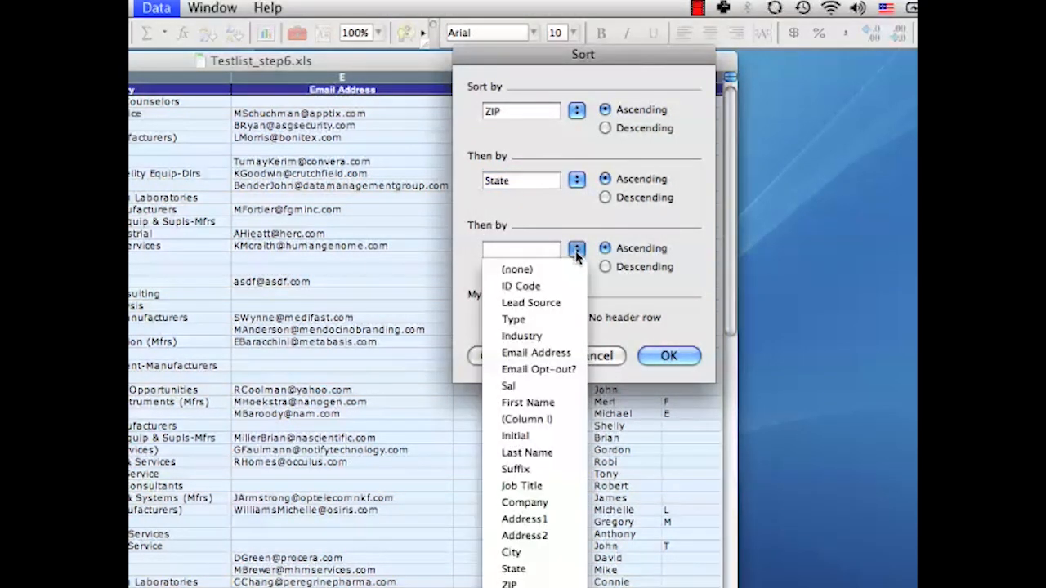
{"action": "left_click", "coordinate": [554, 556]}
{"action": "left_click", "coordinate": [670, 356]}
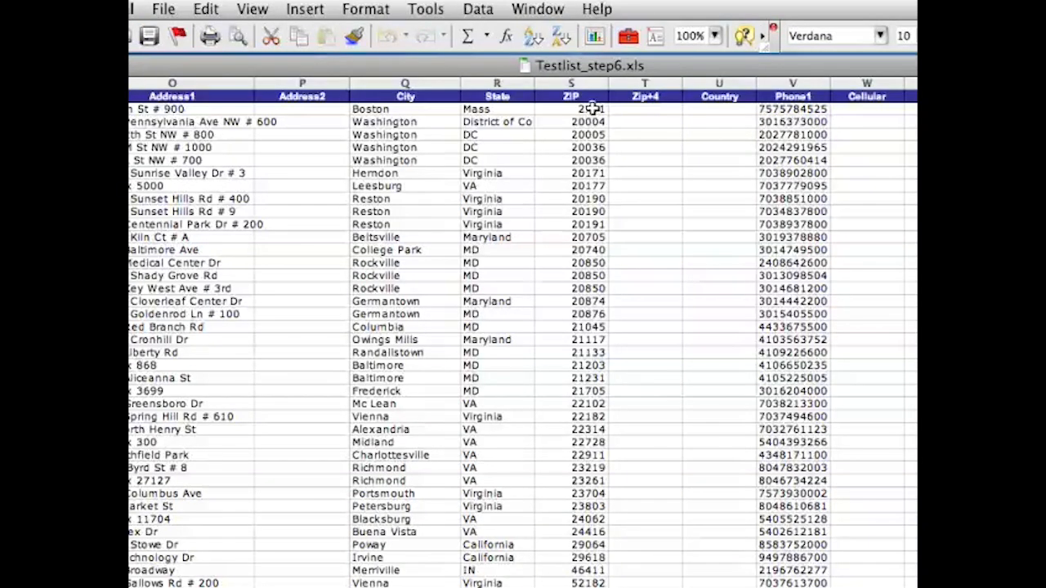
Format the Boston record's ZIP cell S2 as Text and add the missing leading zero so it reads 02101.
{"action": "left_click", "coordinate": [672, 109]}
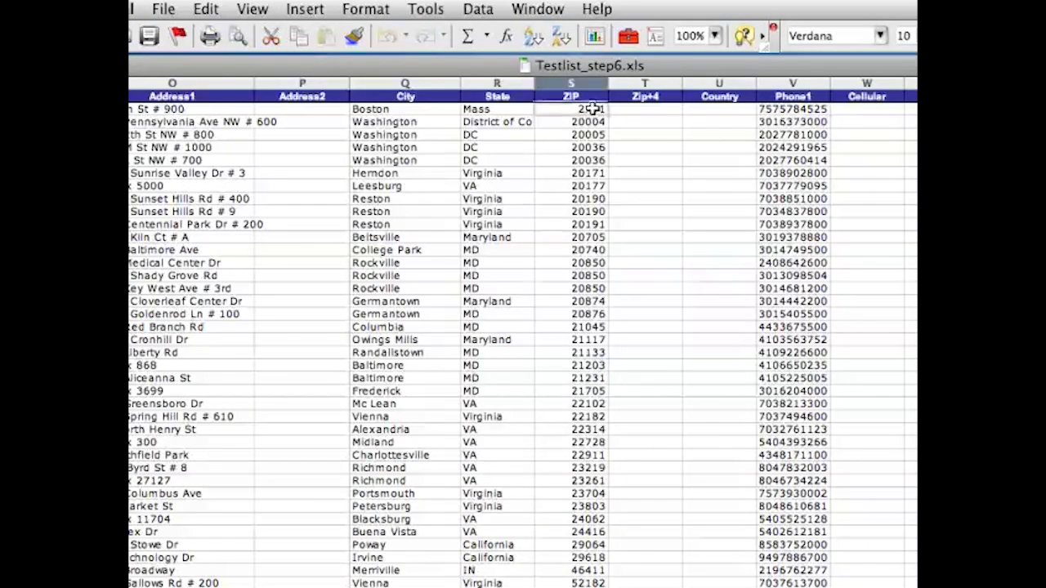
{"action": "left_click", "coordinate": [357, 11]}
{"action": "left_click", "coordinate": [362, 31]}
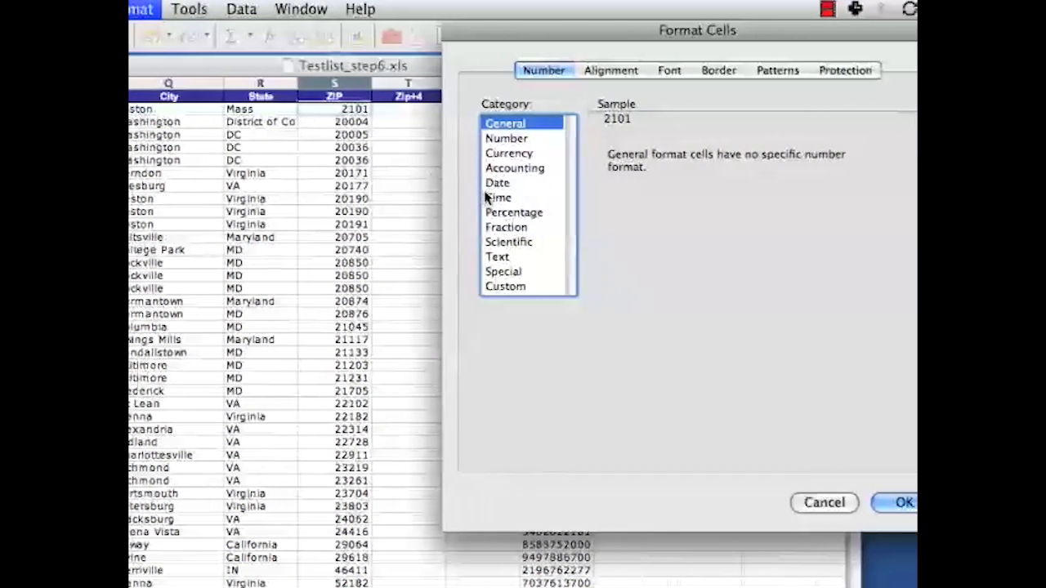
{"action": "left_click", "coordinate": [508, 258]}
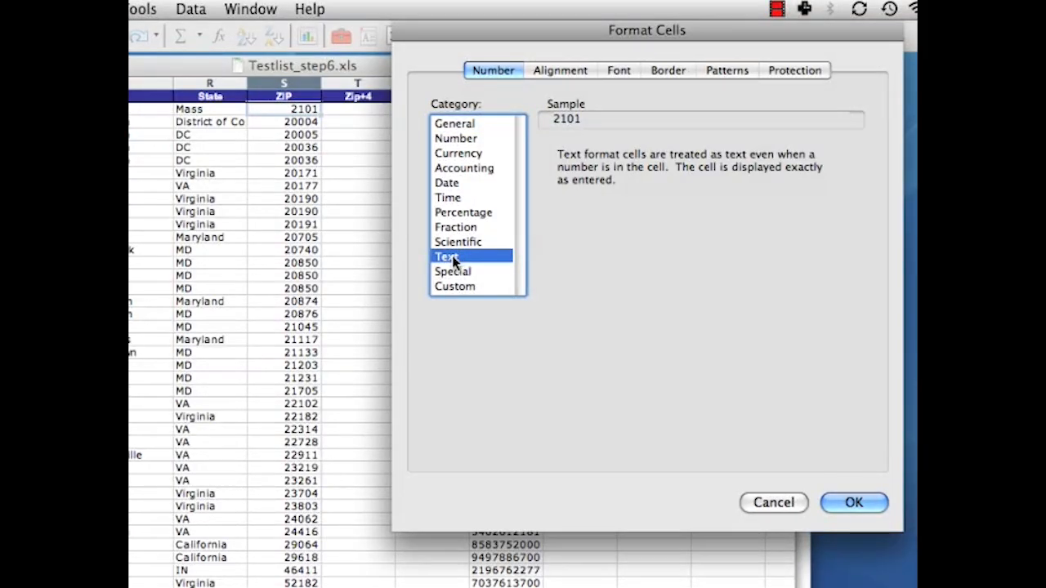
{"action": "left_click", "coordinate": [873, 504]}
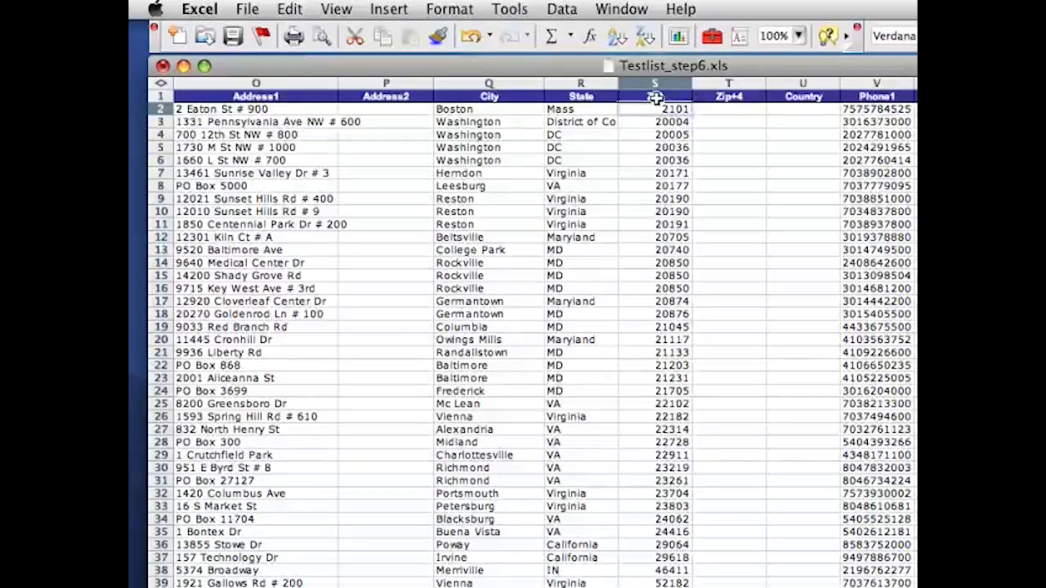
{"action": "double_click", "coordinate": [652, 109]}
{"action": "type", "text": "0"}
{"action": "key", "text": "Return"}
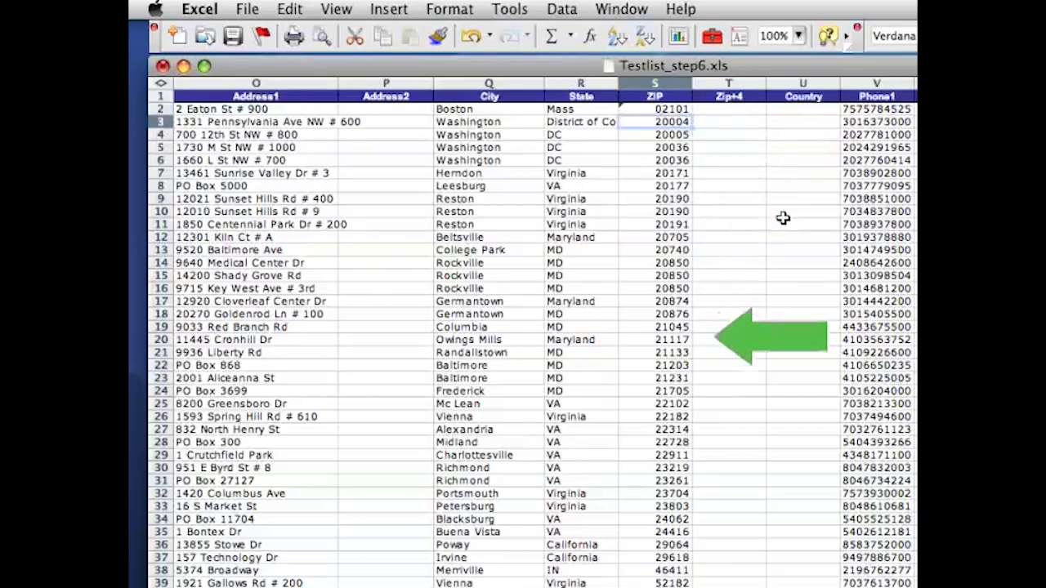
Correct the out-of-range California ZIP codes, entering 92064 in S36 and 92606 in S37, and check the remaining ZIP codes.
{"action": "left_click", "coordinate": [666, 546]}
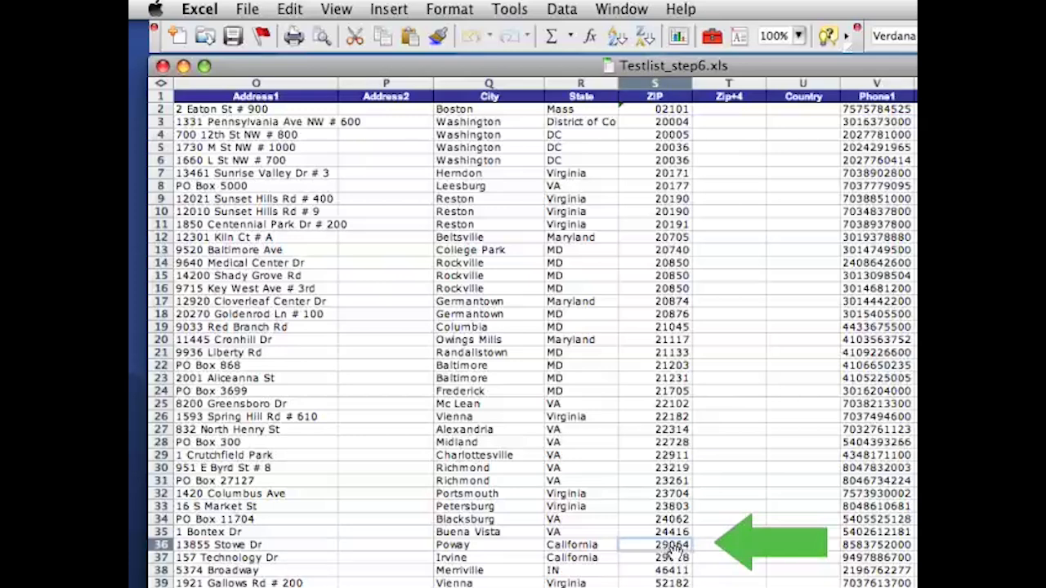
{"action": "type", "text": "92"}
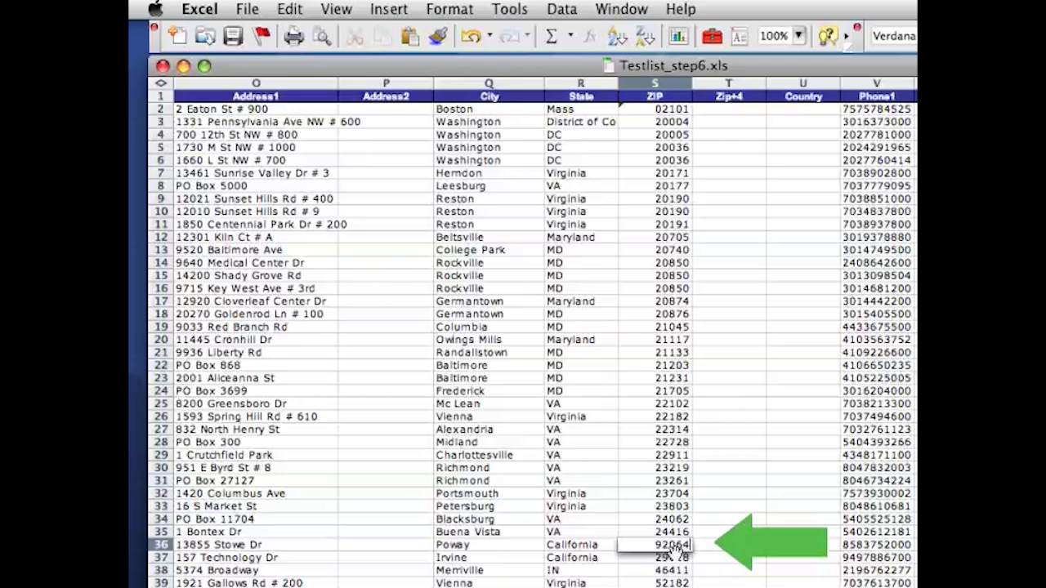
{"action": "type", "text": "064"}
{"action": "key", "text": "Return"}
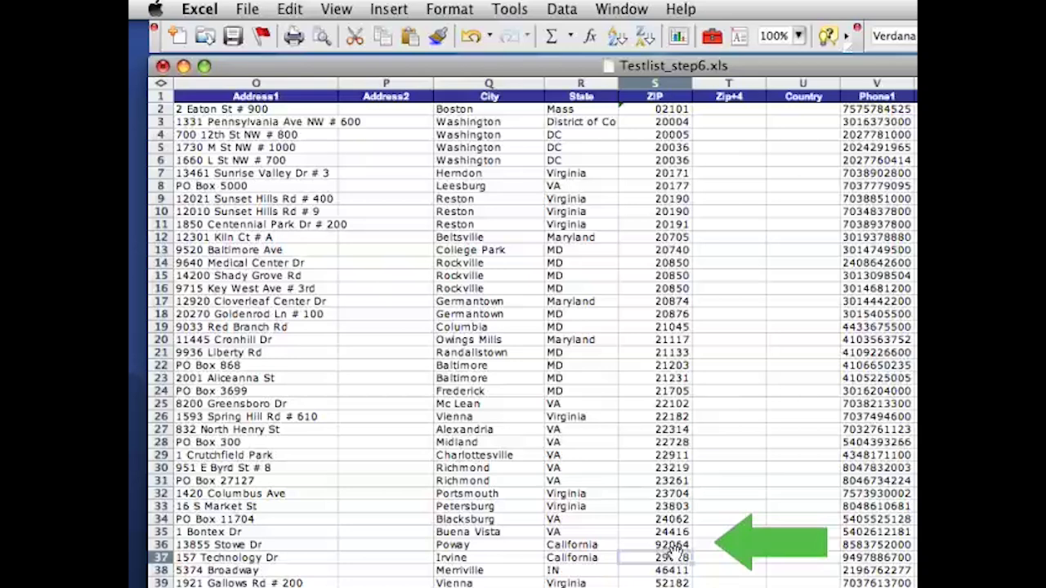
{"action": "type", "text": "92"}
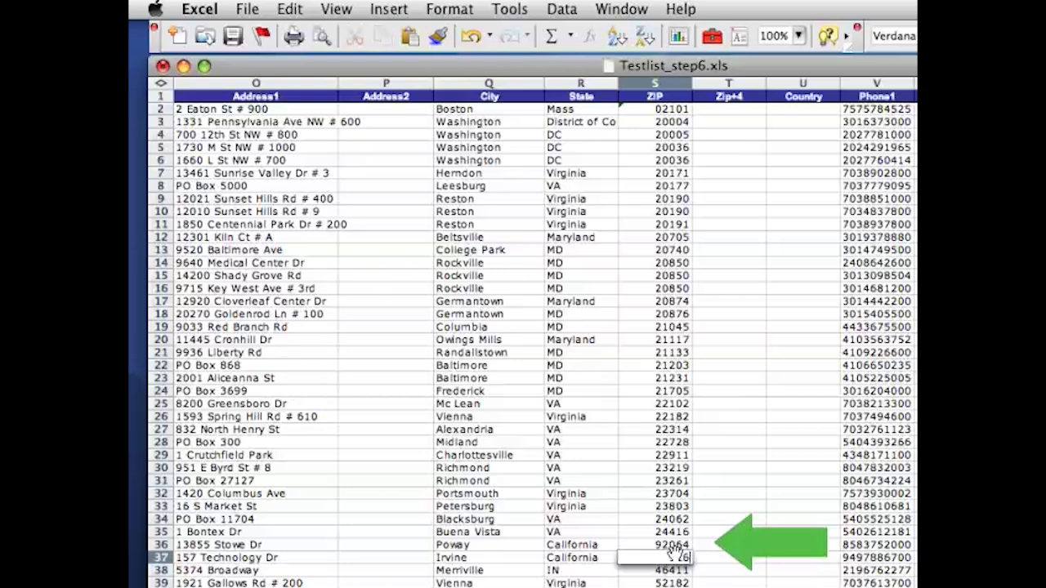
{"action": "key", "text": "Return"}
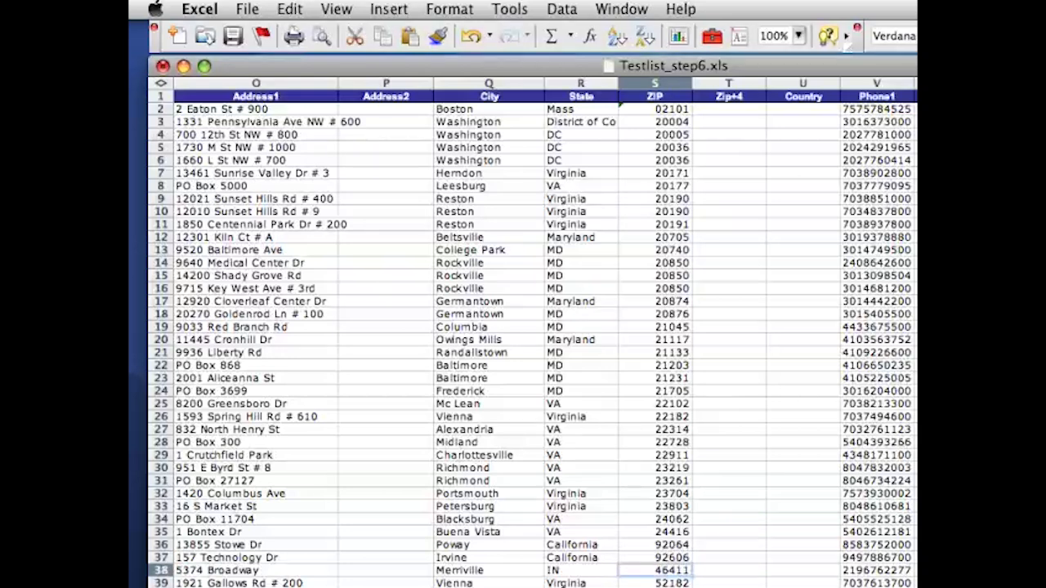
{"action": "scroll", "coordinate": [531, 327], "scroll_direction": "down", "scroll_amount": 5}
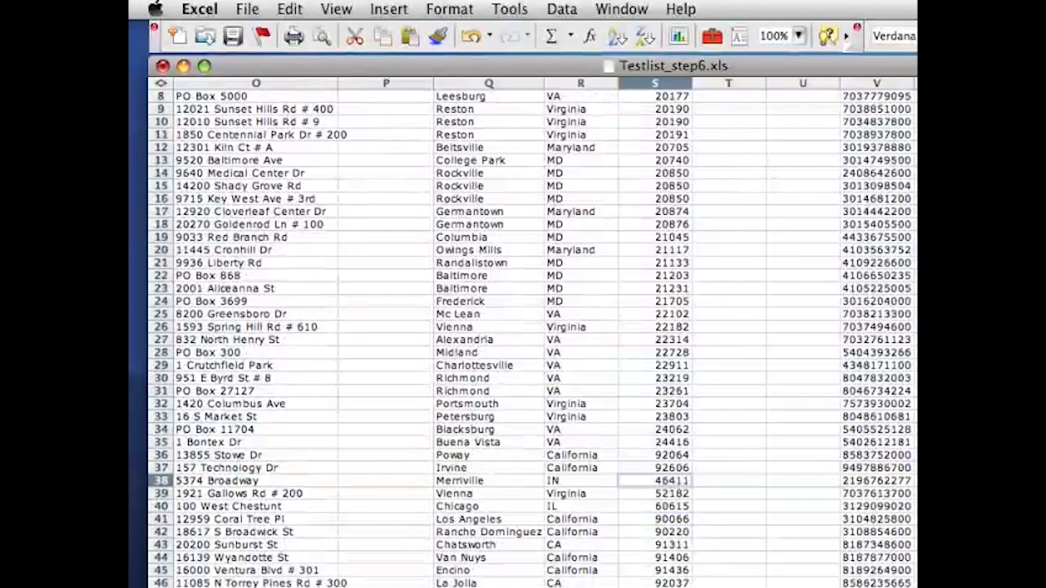
{"action": "scroll", "coordinate": [532, 327], "scroll_direction": "down", "scroll_amount": 5}
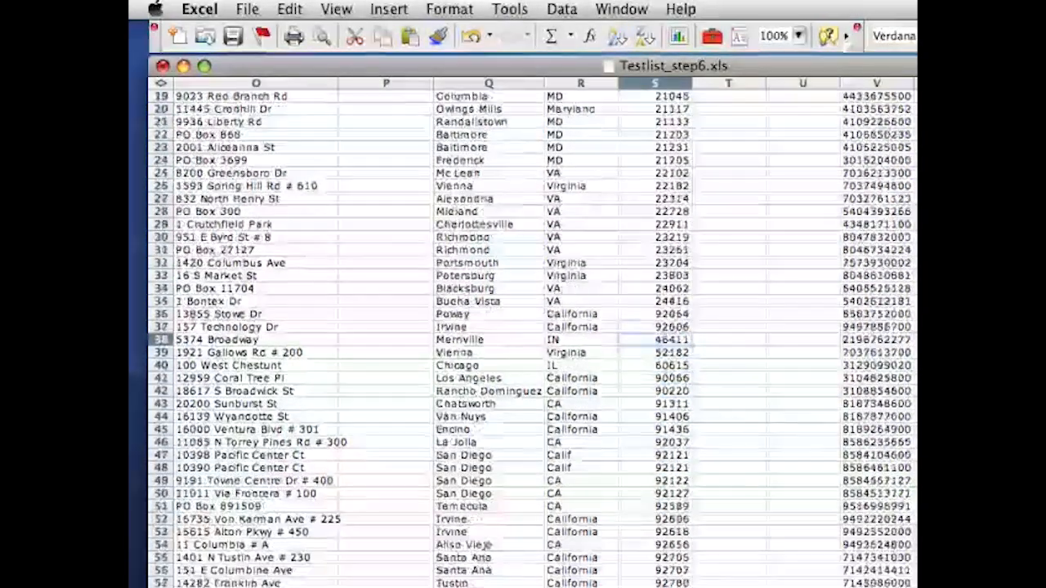
{"action": "scroll", "coordinate": [531, 327], "scroll_direction": "down", "scroll_amount": 1}
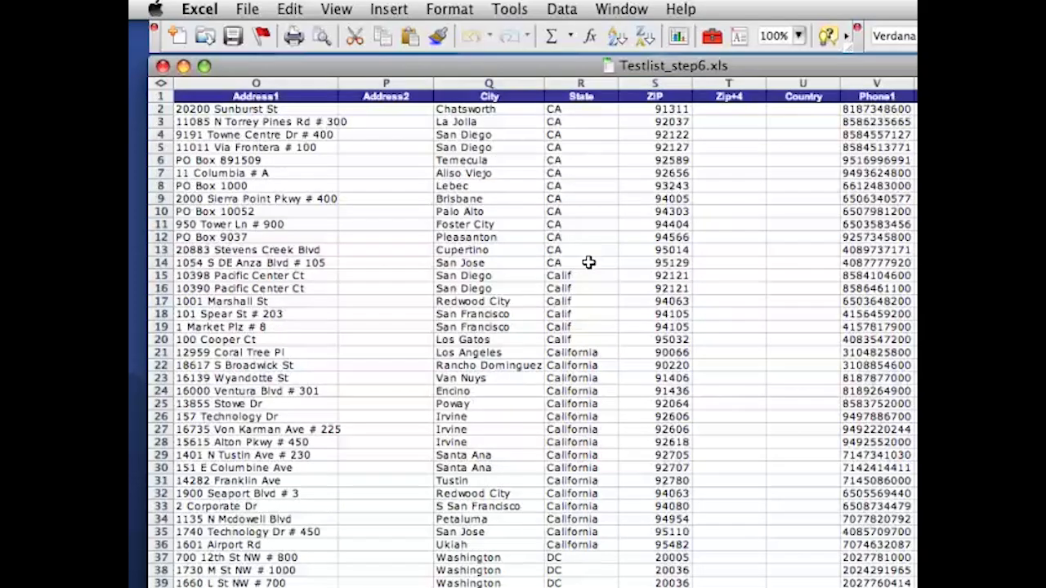
Standardize the State column by filling CA from R14 down through R36 and DC from R39 into R40.
{"action": "left_click", "coordinate": [590, 261]}
{"action": "left_click_drag", "start_coordinate": [618, 268], "coordinate": [605, 544]}
{"action": "left_click", "coordinate": [600, 581]}
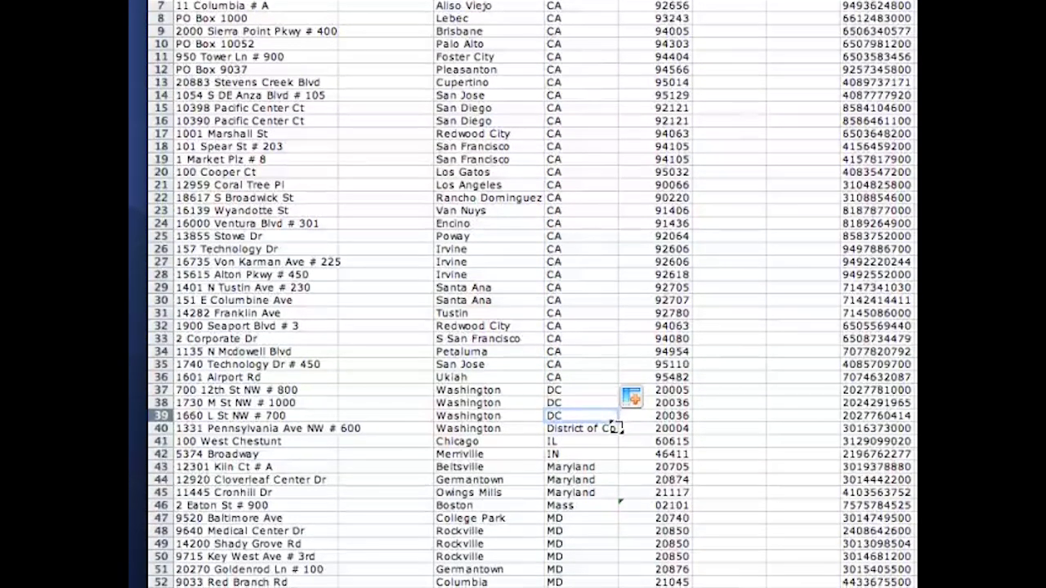
{"action": "left_click_drag", "start_coordinate": [619, 553], "coordinate": [617, 562]}
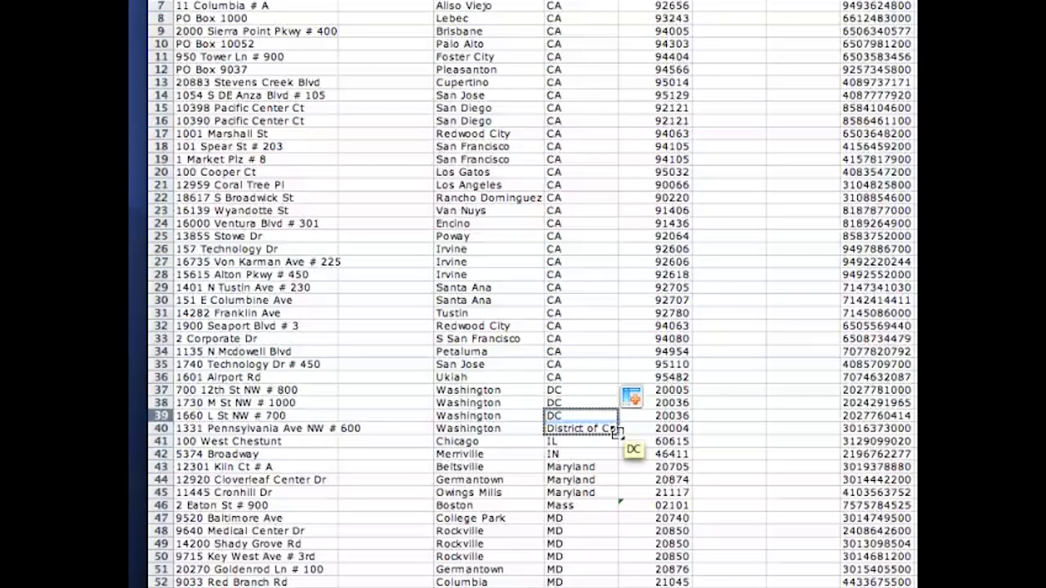
{"action": "left_click_drag", "start_coordinate": [617, 433], "coordinate": [617, 434]}
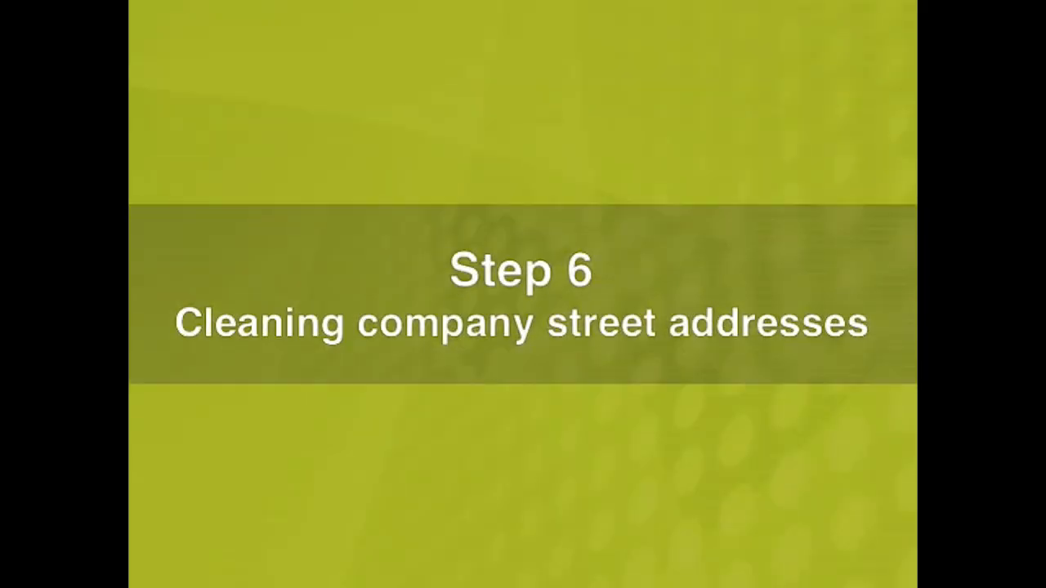